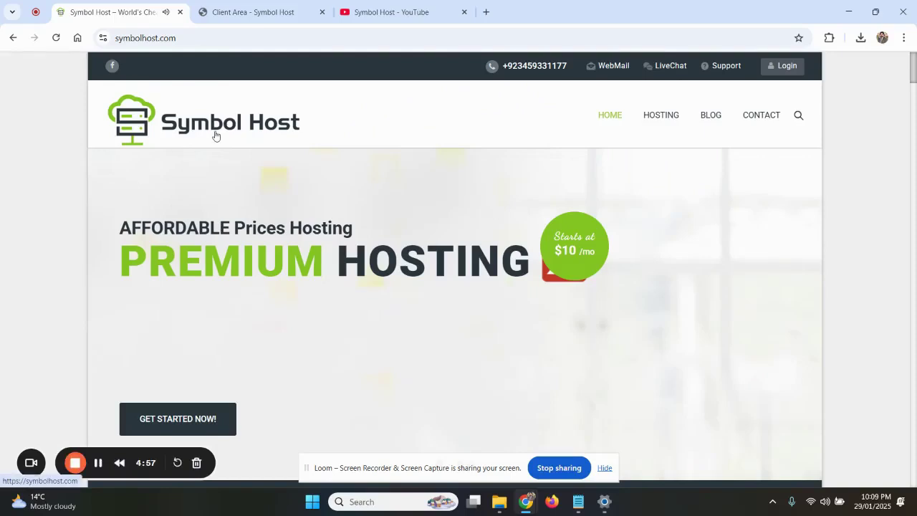
- Bring up the Notepad note and highlight its title 'How to Connect Business email in gmail.'
{"action": "left_click", "coordinate": [578, 502]}
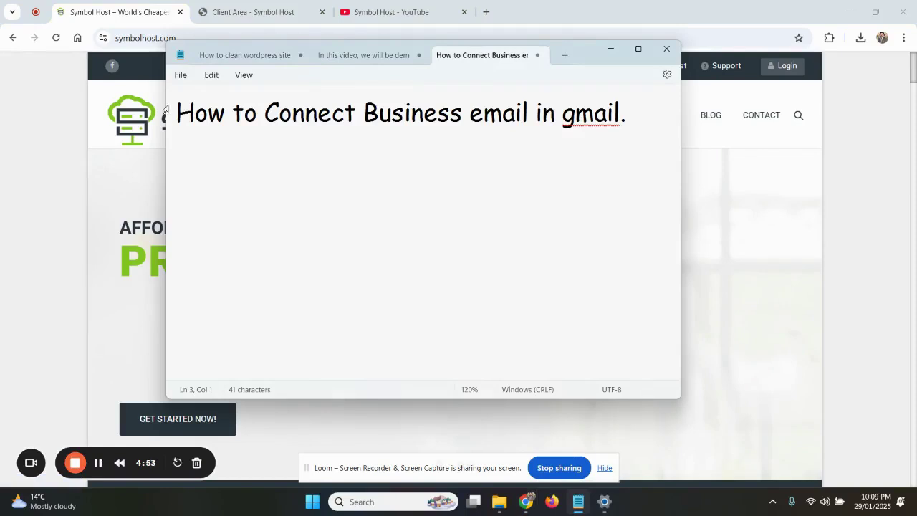
{"action": "left_click_drag", "start_coordinate": [179, 111], "coordinate": [627, 122]}
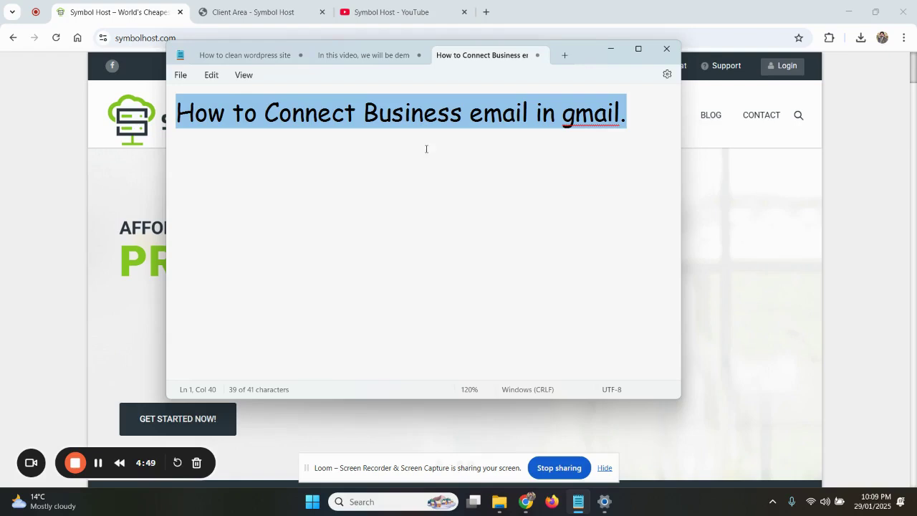
- Switch to the Symbol Host YouTube channel and scroll through its five videos
{"action": "left_click", "coordinate": [412, 8]}
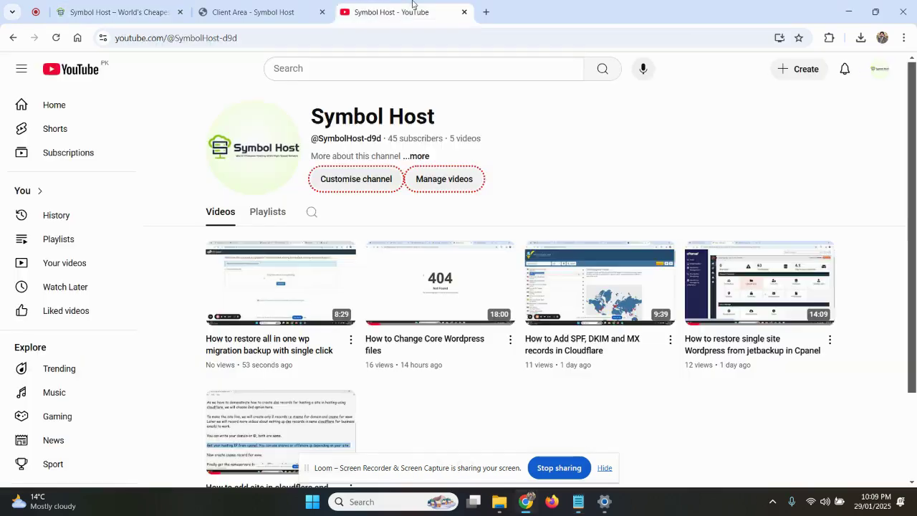
{"action": "scroll", "coordinate": [427, 410], "scroll_direction": "down", "scroll_amount": 1}
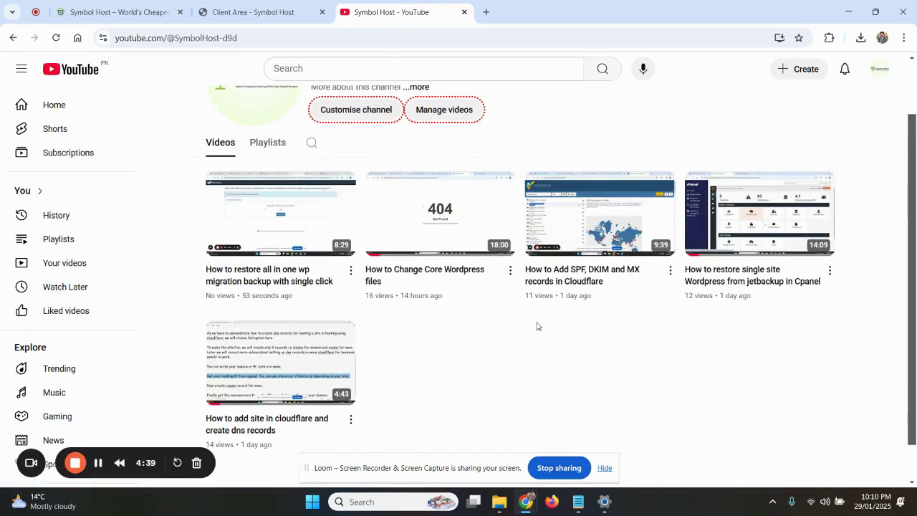
{"action": "mouse_move", "coordinate": [585, 215]}
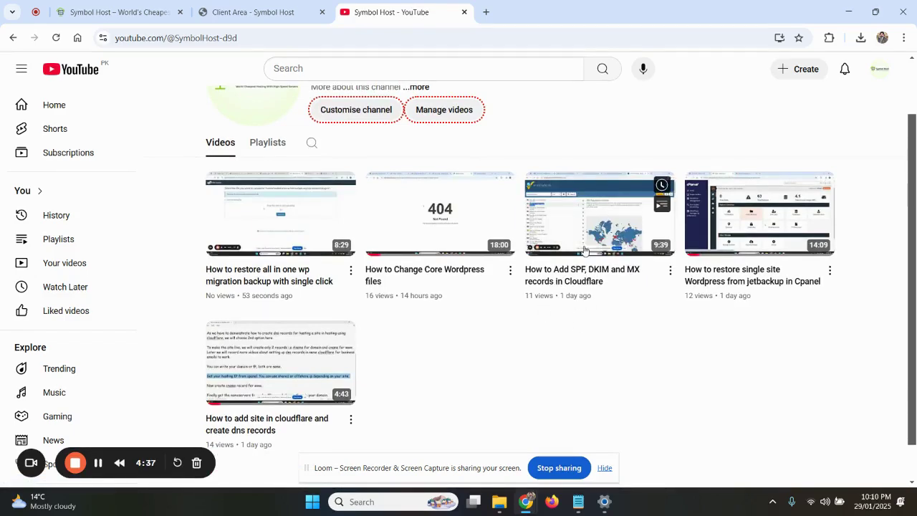
{"action": "scroll", "coordinate": [559, 248], "scroll_direction": "up", "scroll_amount": 1}
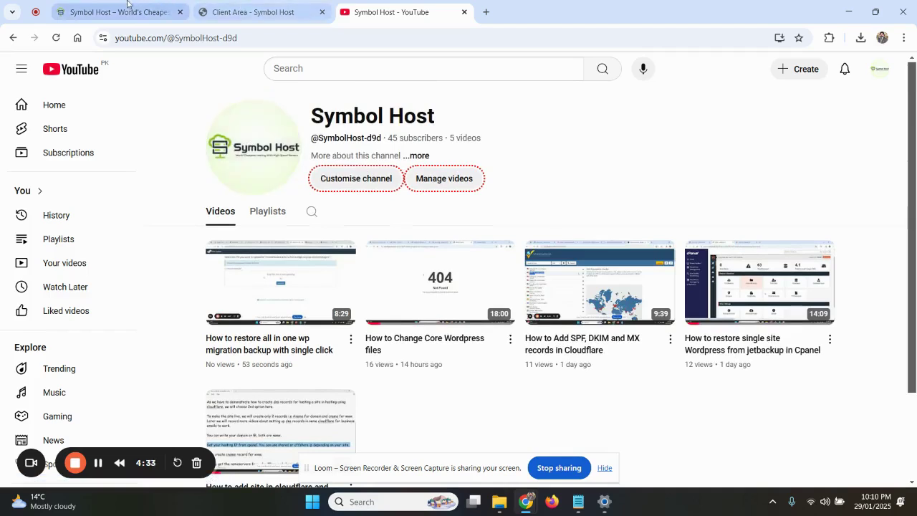
{"action": "left_click", "coordinate": [127, 6]}
{"action": "left_click", "coordinate": [375, 11]}
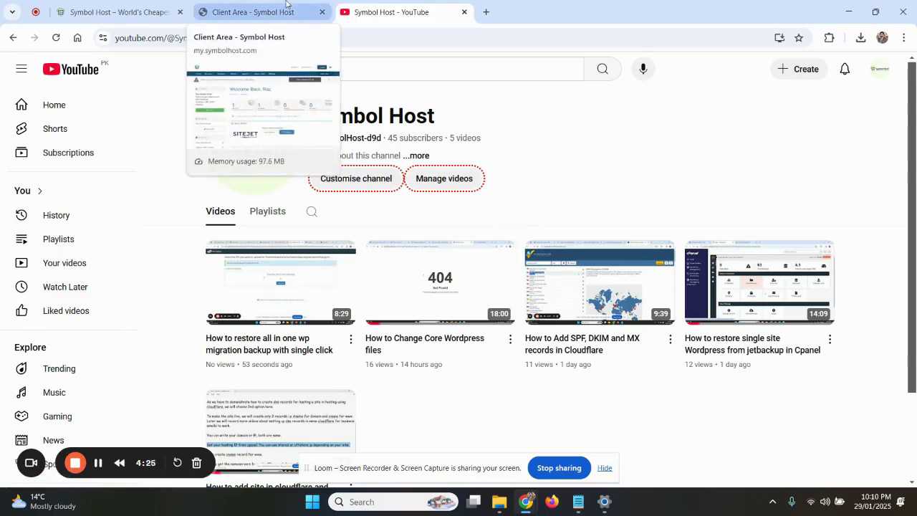
- From the Symbol Host Client Area's active services, log in to cPanel for riazafridi.com
{"action": "left_click", "coordinate": [285, 3]}
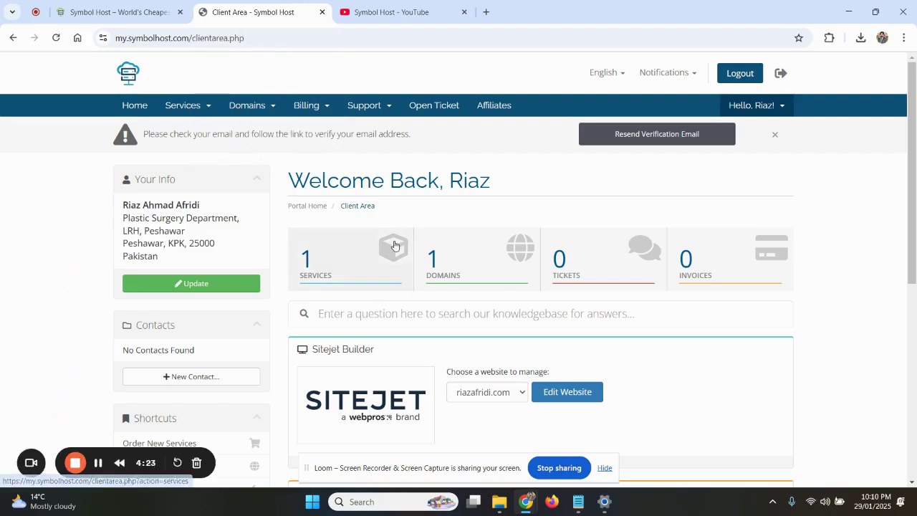
{"action": "scroll", "coordinate": [331, 281], "scroll_direction": "down", "scroll_amount": 1}
{"action": "scroll", "coordinate": [332, 282], "scroll_direction": "down", "scroll_amount": 2}
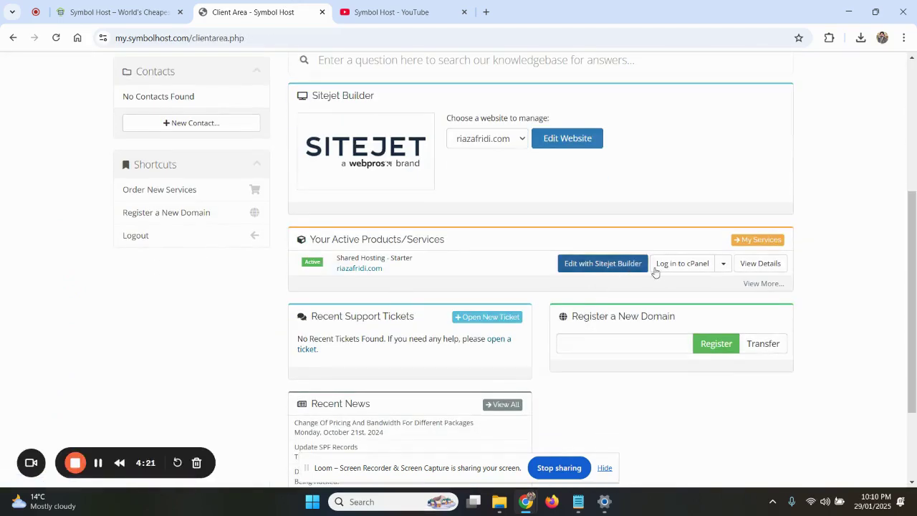
{"action": "left_click", "coordinate": [676, 266]}
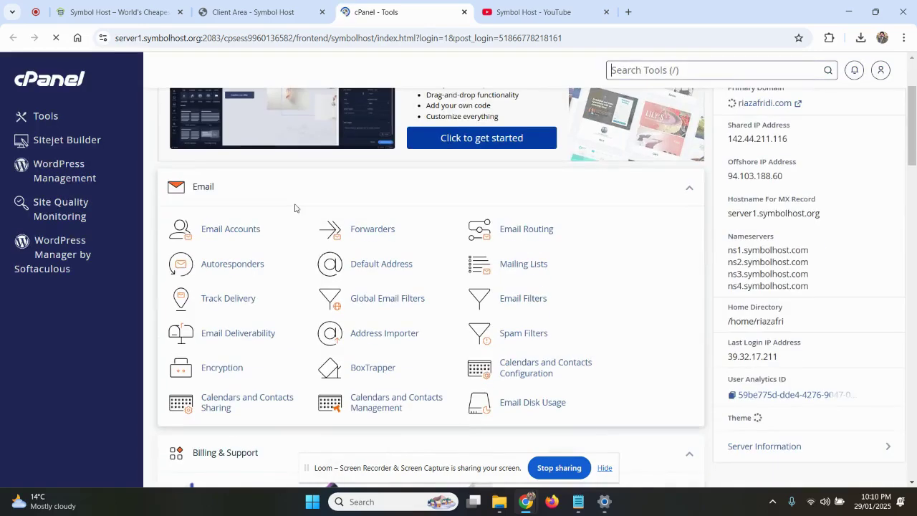
{"action": "left_click", "coordinate": [223, 334]}
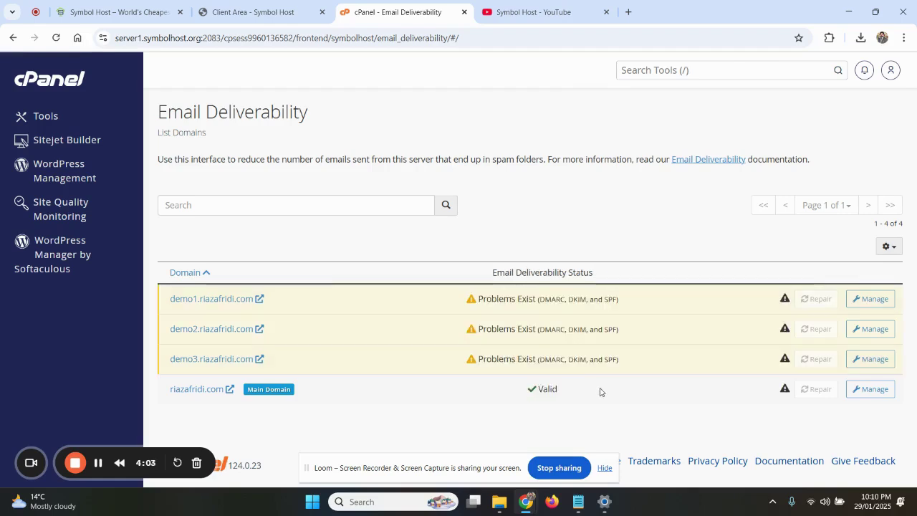
{"action": "left_click_drag", "start_coordinate": [600, 392], "coordinate": [500, 390]}
{"action": "left_click", "coordinate": [552, 388]}
{"action": "left_click_drag", "start_coordinate": [592, 393], "coordinate": [493, 378]}
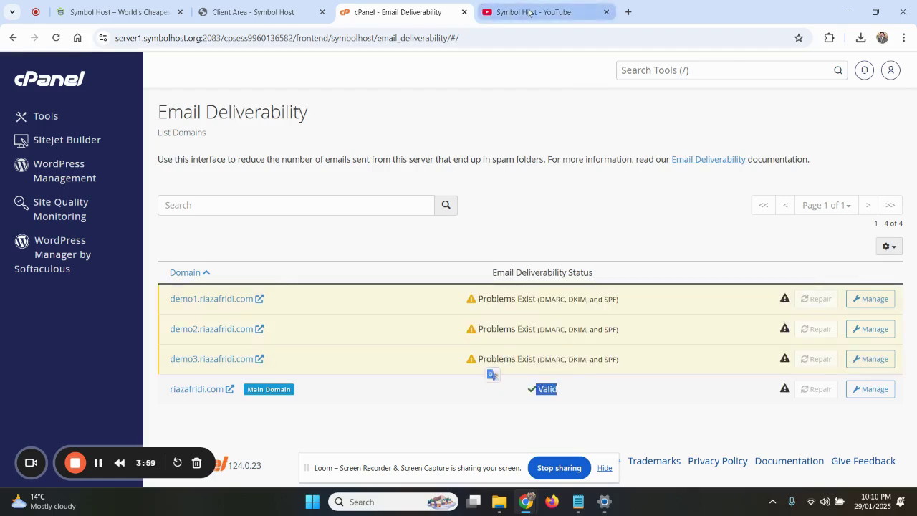
{"action": "left_click", "coordinate": [528, 12]}
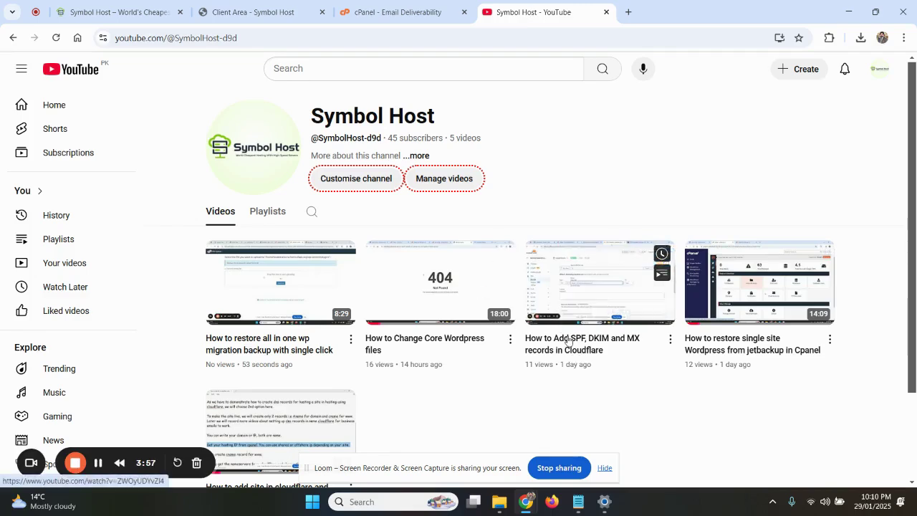
{"action": "mouse_move", "coordinate": [600, 281]}
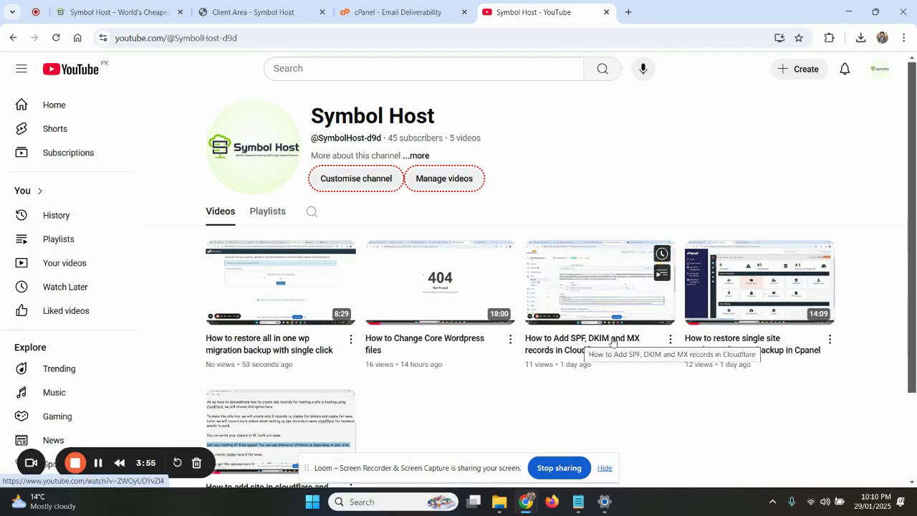
{"action": "left_click", "coordinate": [392, 5]}
{"action": "left_click_drag", "start_coordinate": [556, 387], "coordinate": [513, 392]}
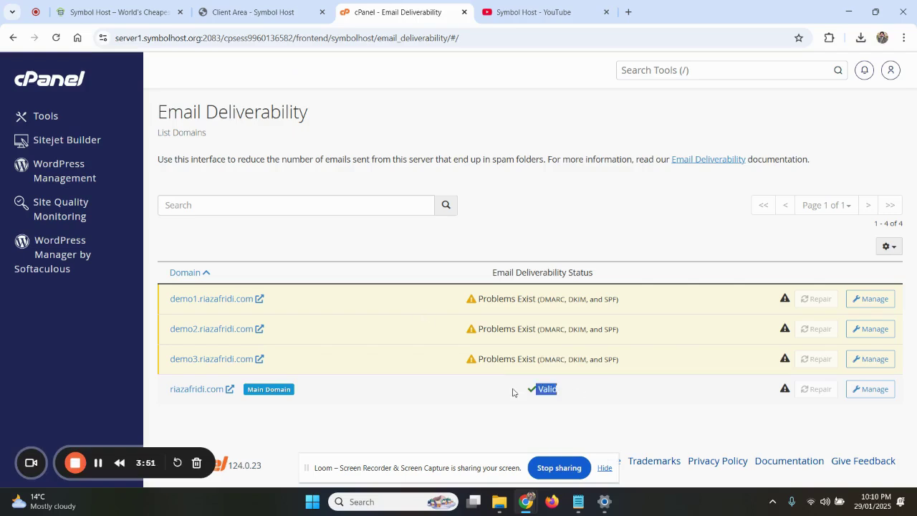
{"action": "left_click", "coordinate": [66, 83]}
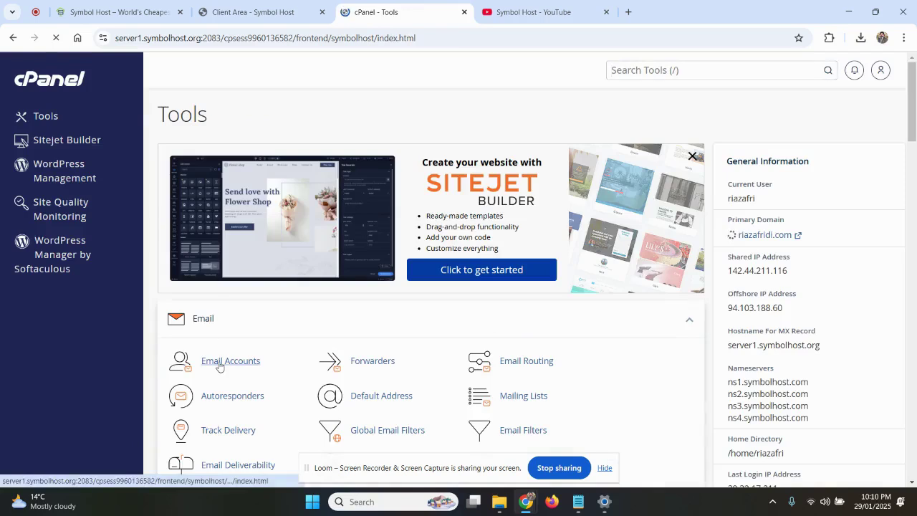
- Open cPanel Email Accounts, glance at the Create form, and return to the list
{"action": "left_click", "coordinate": [219, 360]}
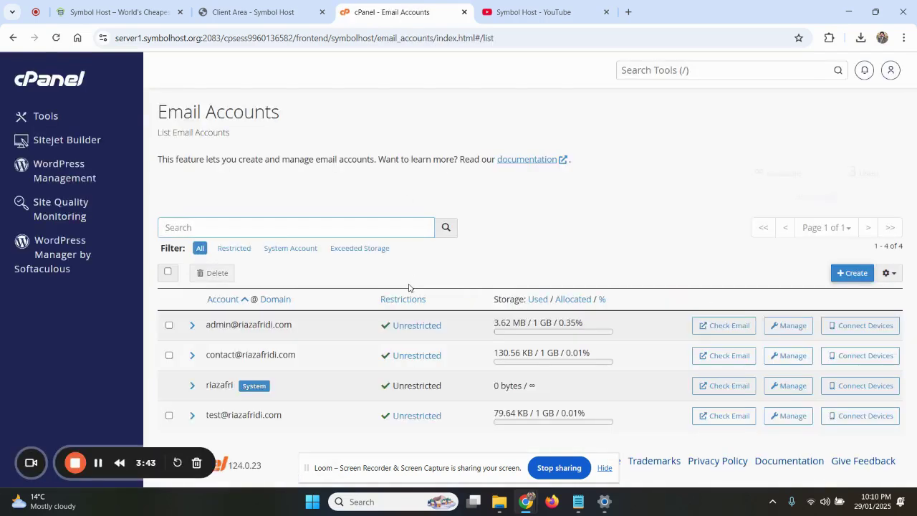
{"action": "left_click", "coordinate": [847, 276]}
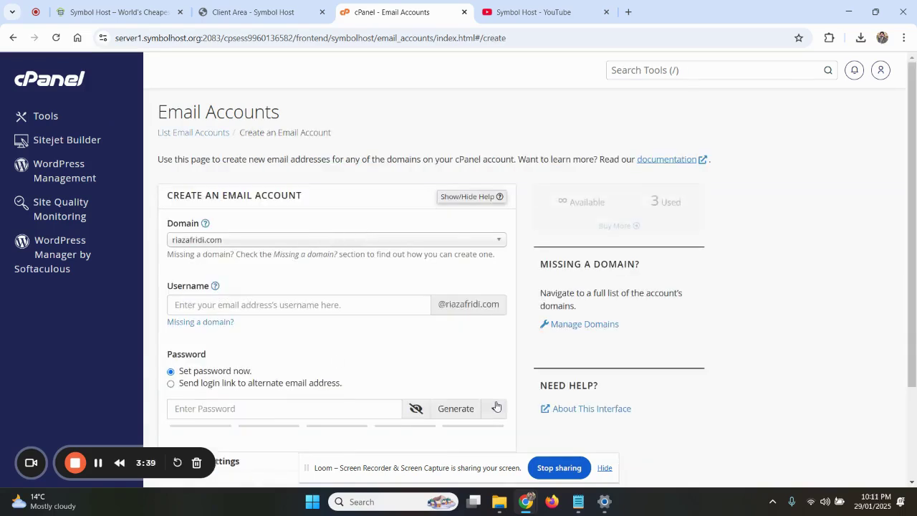
{"action": "scroll", "coordinate": [495, 407], "scroll_direction": "down", "scroll_amount": 2}
{"action": "left_click", "coordinate": [472, 415]}
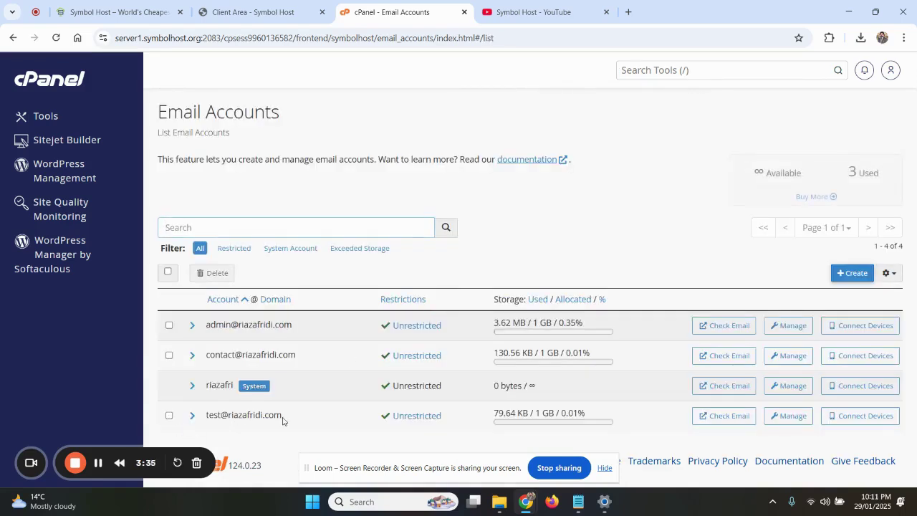
{"action": "left_click_drag", "start_coordinate": [282, 421], "coordinate": [203, 418]}
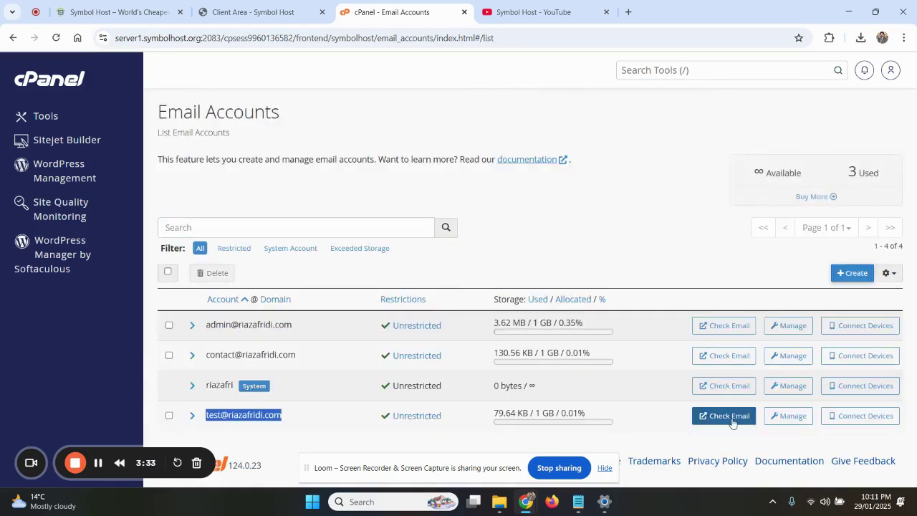
{"action": "left_click", "coordinate": [789, 416]}
{"action": "scroll", "coordinate": [378, 321], "scroll_direction": "down", "scroll_amount": 5}
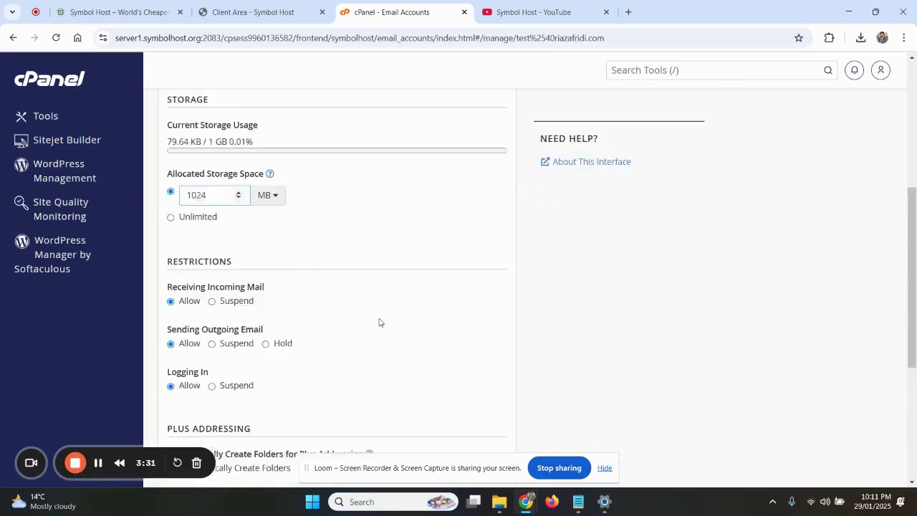
{"action": "scroll", "coordinate": [378, 321], "scroll_direction": "down", "scroll_amount": 4}
{"action": "left_click", "coordinate": [231, 398]}
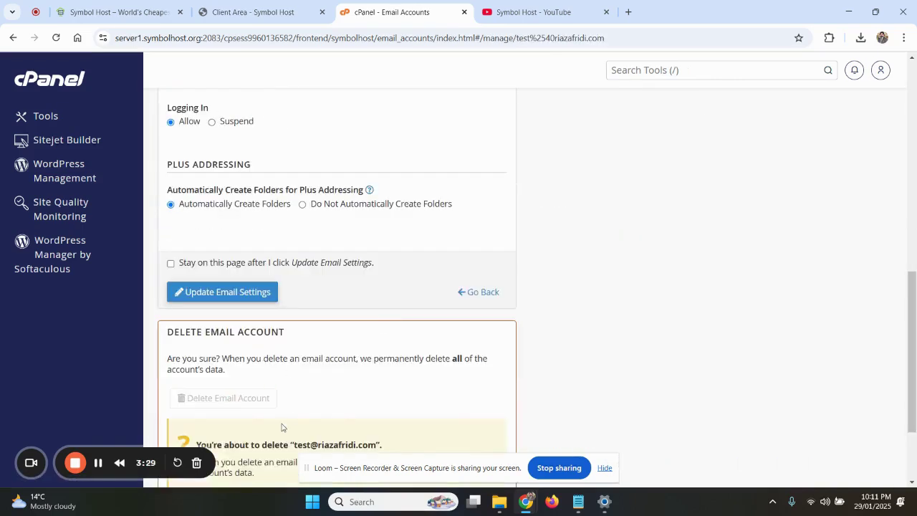
{"action": "left_click", "coordinate": [215, 379]}
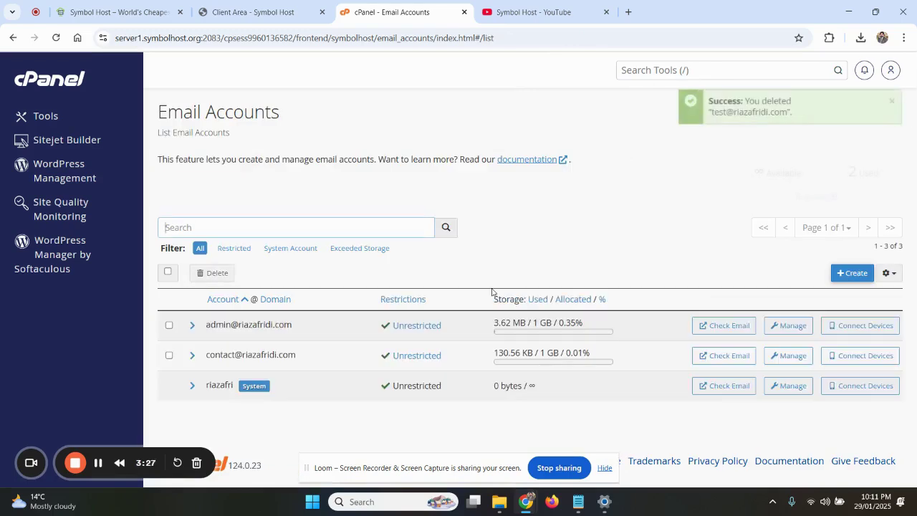
{"action": "left_click", "coordinate": [850, 270]}
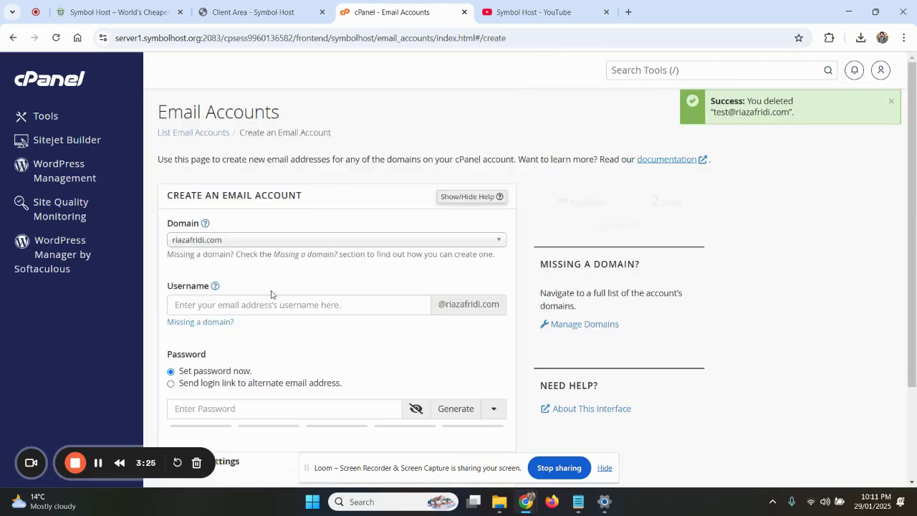
{"action": "type", "text": "test"}
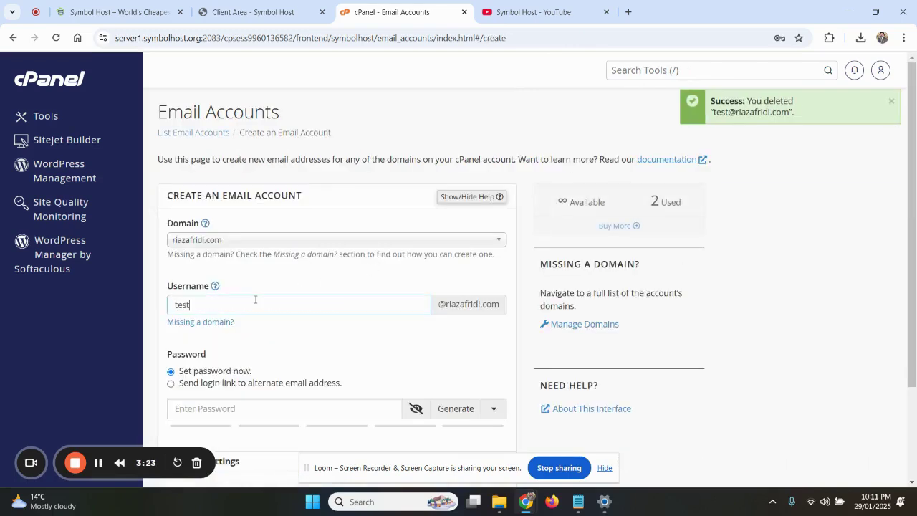
{"action": "triple_click", "coordinate": [439, 308]}
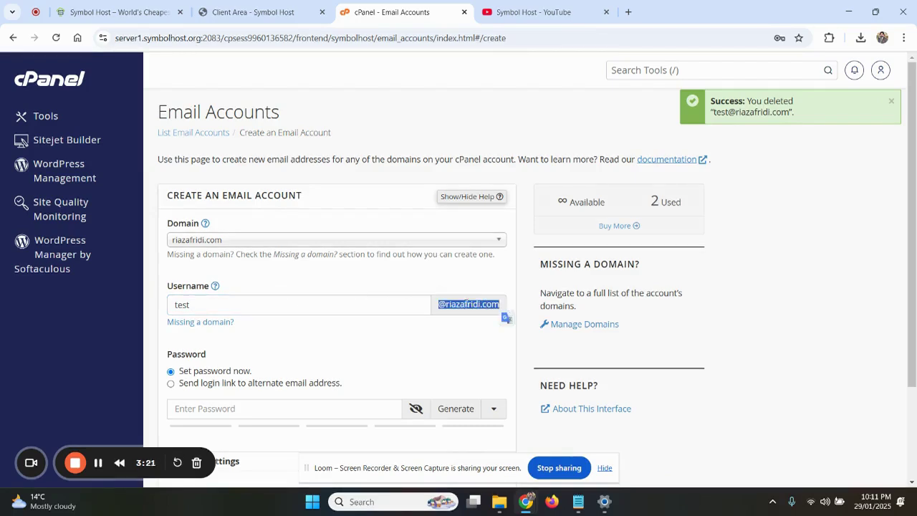
{"action": "scroll", "coordinate": [366, 304], "scroll_direction": "down", "scroll_amount": 1}
{"action": "left_click", "coordinate": [456, 341]}
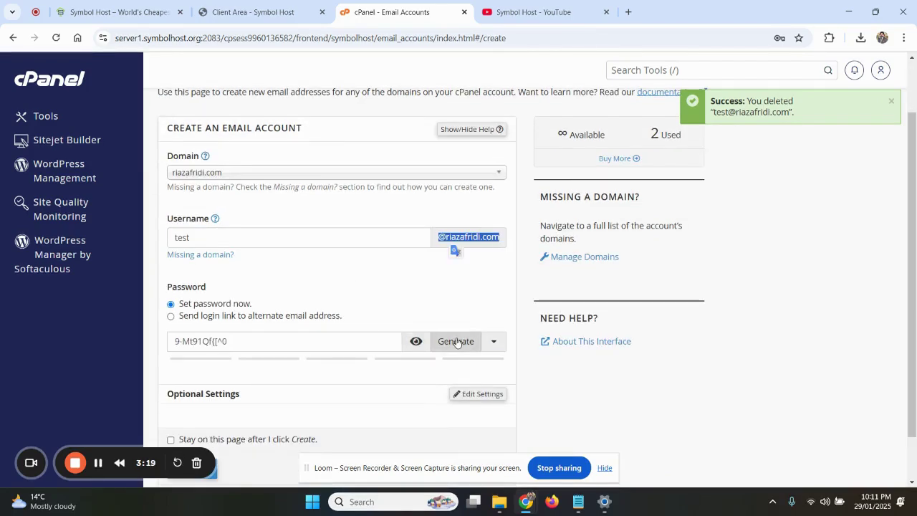
- Select and copy the generated strength-100 password
{"action": "triple_click", "coordinate": [201, 341]}
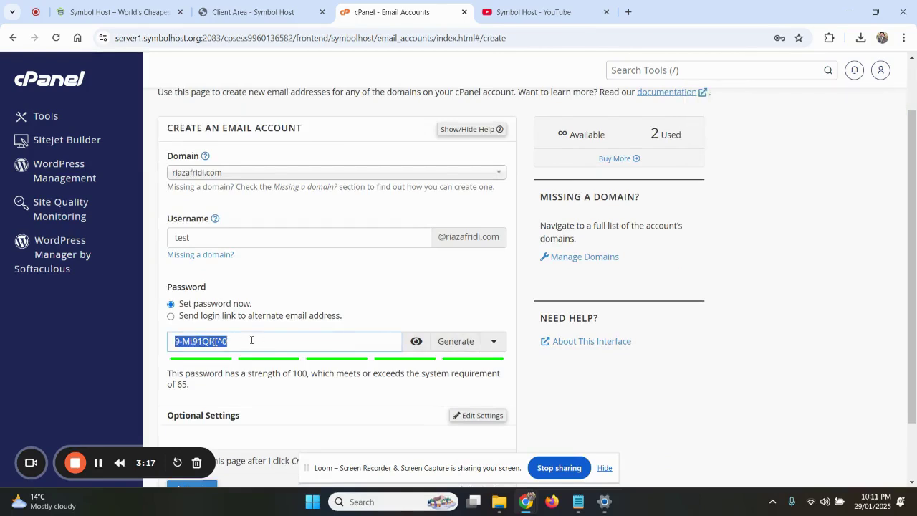
{"action": "left_click", "coordinate": [193, 341]}
{"action": "left_click_drag", "start_coordinate": [250, 340], "coordinate": [156, 348]}
{"action": "right_click", "coordinate": [196, 342]}
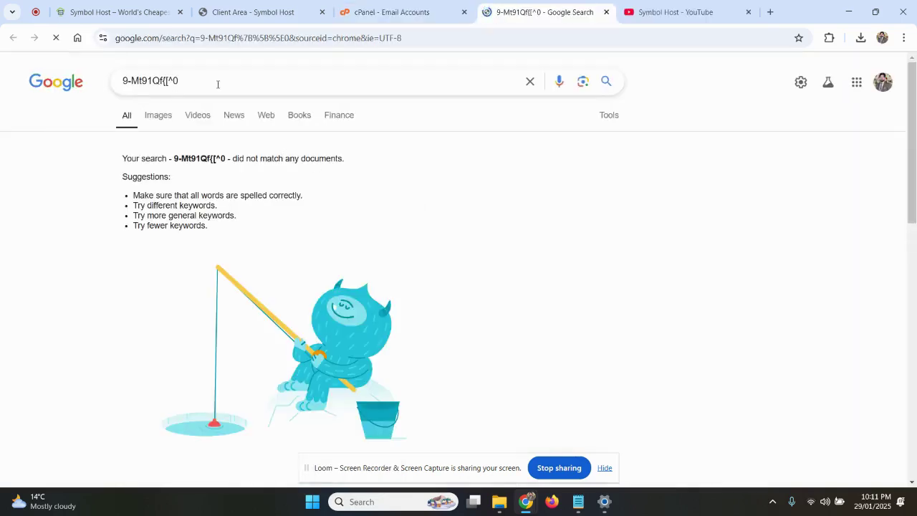
{"action": "key", "text": "ctrl+a"}
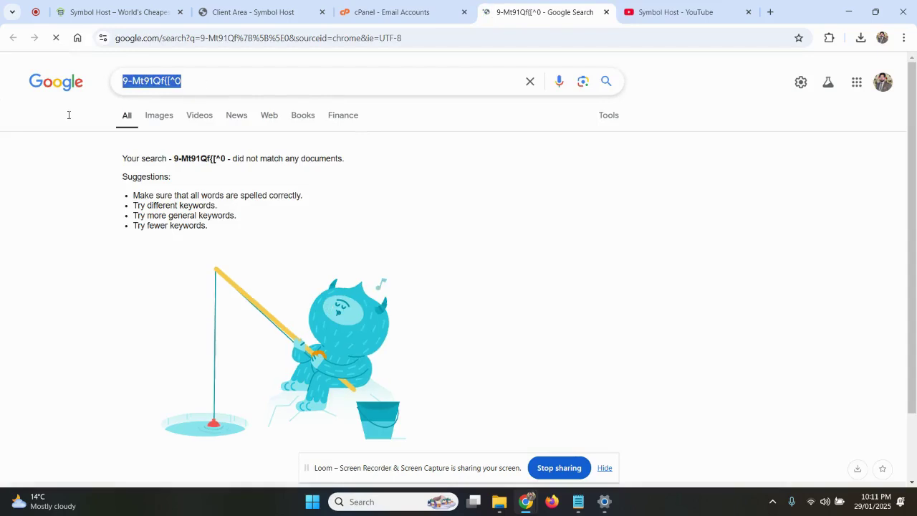
{"action": "left_click", "coordinate": [408, 3]}
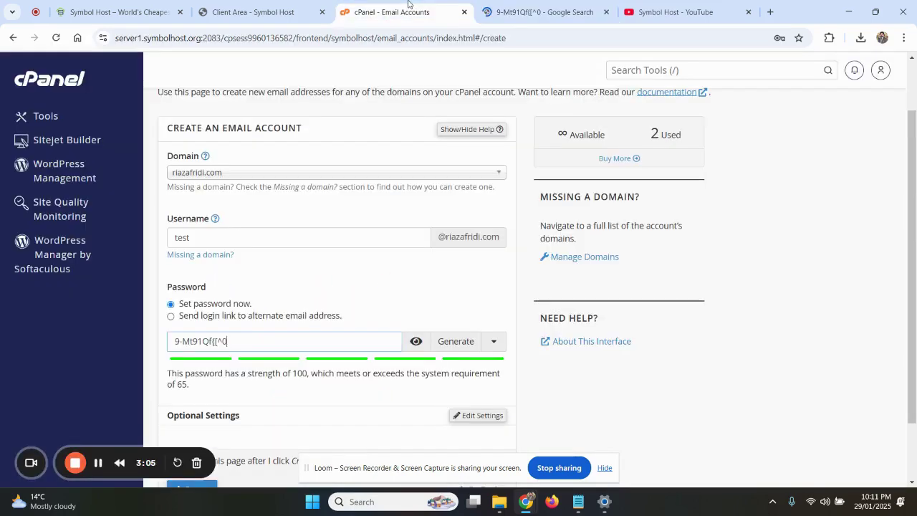
- Expand Optional Settings to show the 1024 MB storage quota
{"action": "scroll", "coordinate": [251, 250], "scroll_direction": "down", "scroll_amount": 2}
{"action": "scroll", "coordinate": [250, 249], "scroll_direction": "up", "scroll_amount": 2}
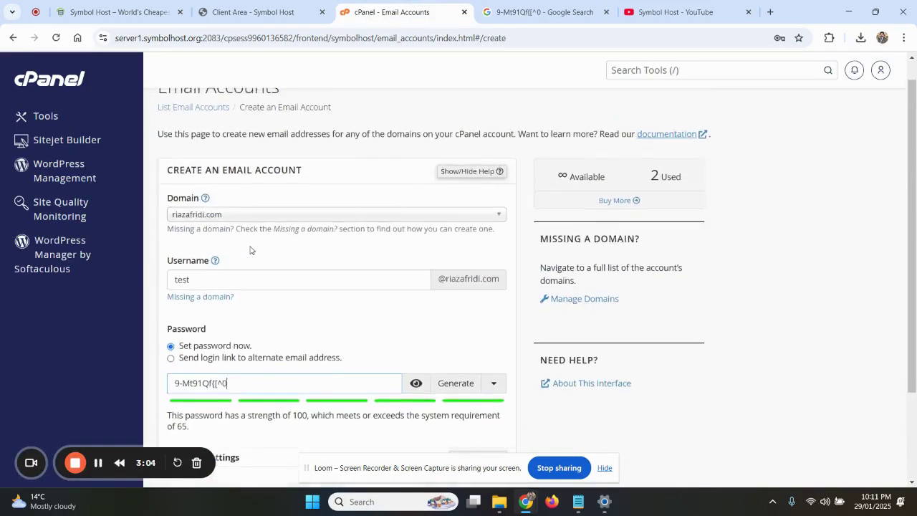
{"action": "scroll", "coordinate": [250, 249], "scroll_direction": "down", "scroll_amount": 2}
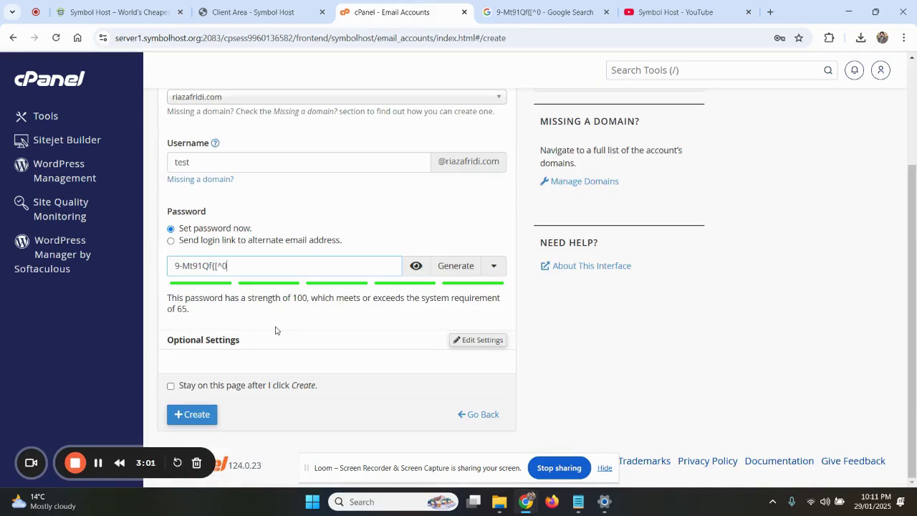
{"action": "scroll", "coordinate": [331, 215], "scroll_direction": "up", "scroll_amount": 2}
{"action": "scroll", "coordinate": [231, 286], "scroll_direction": "down", "scroll_amount": 1}
{"action": "left_click", "coordinate": [477, 340]}
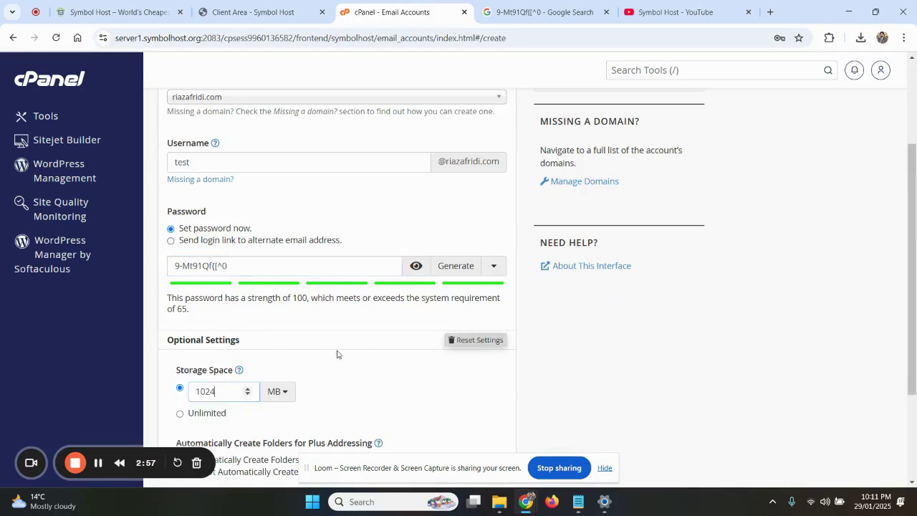
{"action": "scroll", "coordinate": [217, 351], "scroll_direction": "down", "scroll_amount": 2}
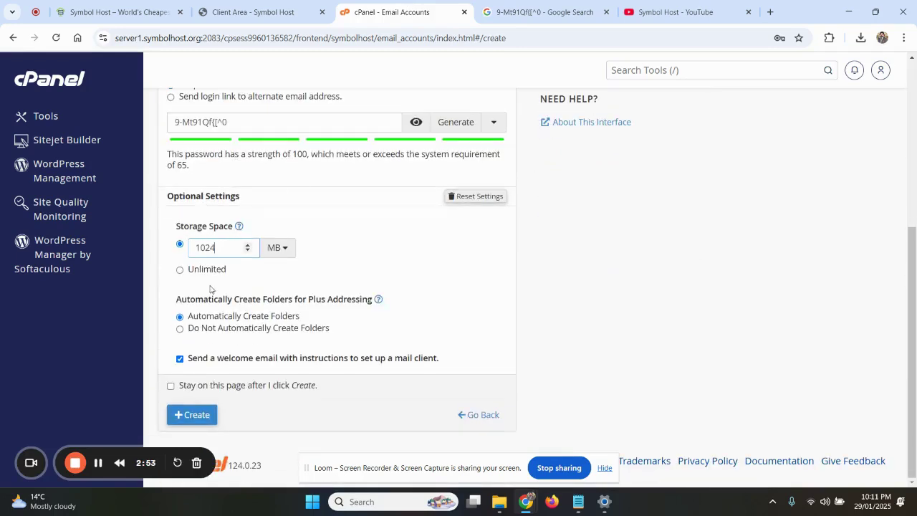
{"action": "left_click", "coordinate": [191, 415]}
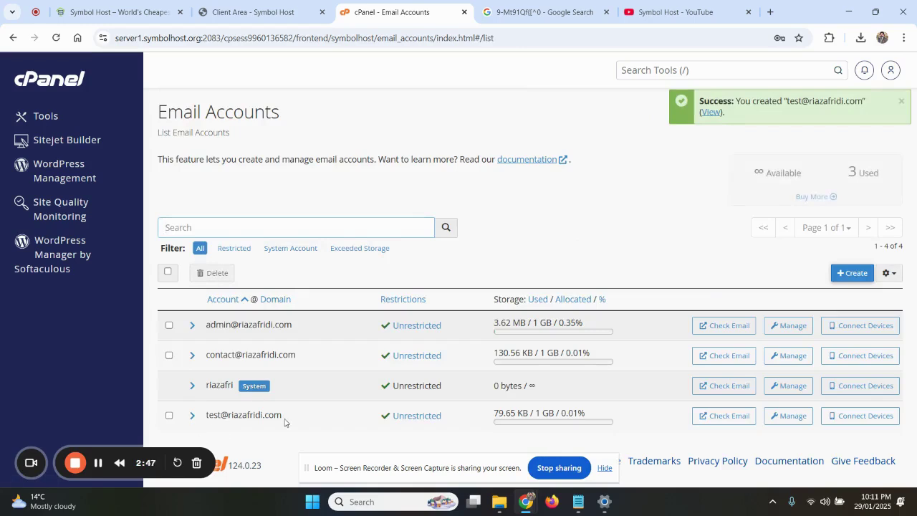
{"action": "left_click_drag", "start_coordinate": [284, 419], "coordinate": [212, 418]}
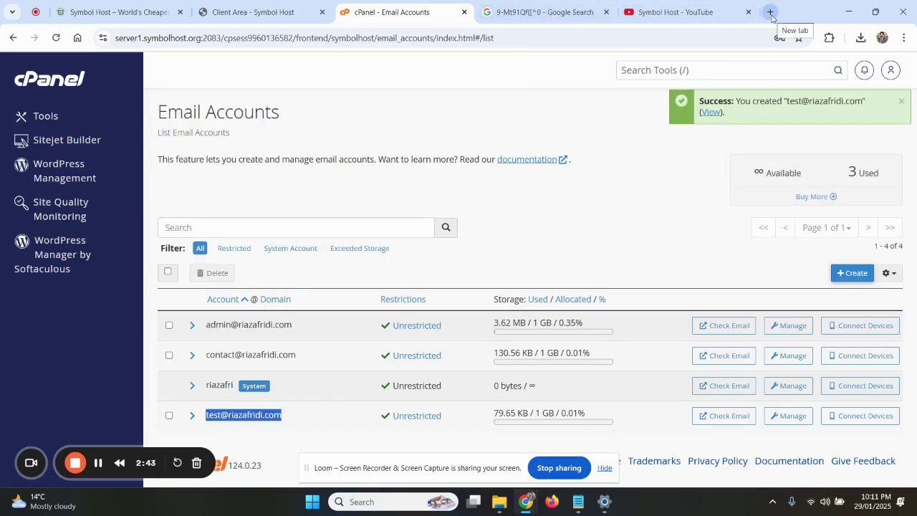
{"action": "left_click_drag", "start_coordinate": [294, 327], "coordinate": [234, 326]}
{"action": "key", "text": "ctrl+c"}
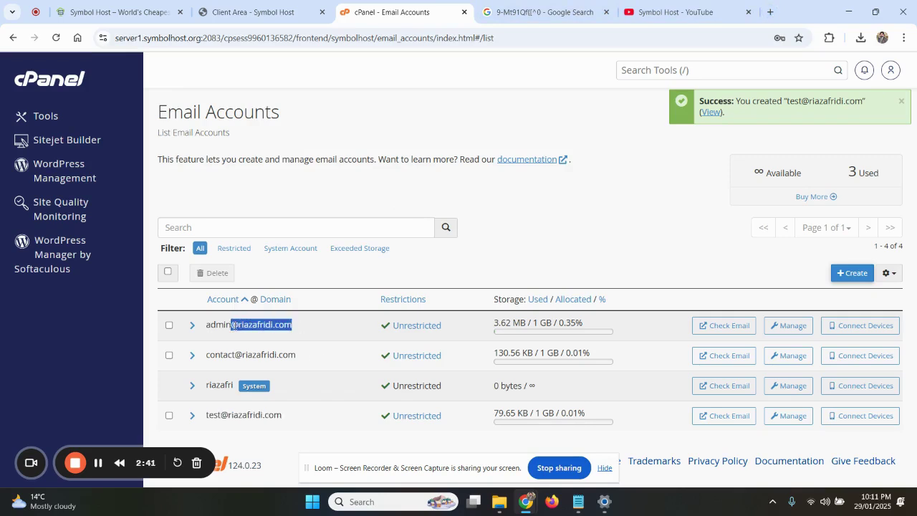
- Try opening riazafridi.com/webmail in a new tab
{"action": "left_click", "coordinate": [772, 10]}
{"action": "key", "text": "ctrl+v"}
{"action": "type", "text": "/"}
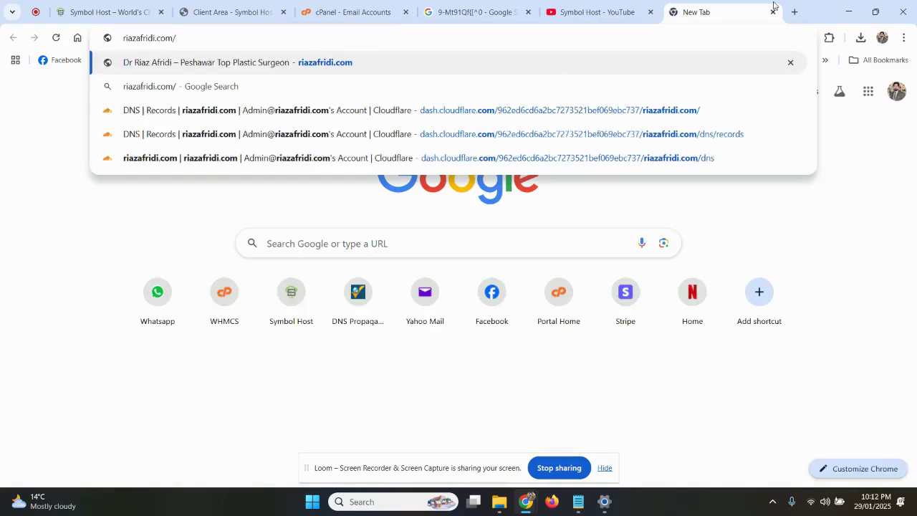
{"action": "type", "text": "webmail"}
{"action": "key", "text": "Return"}
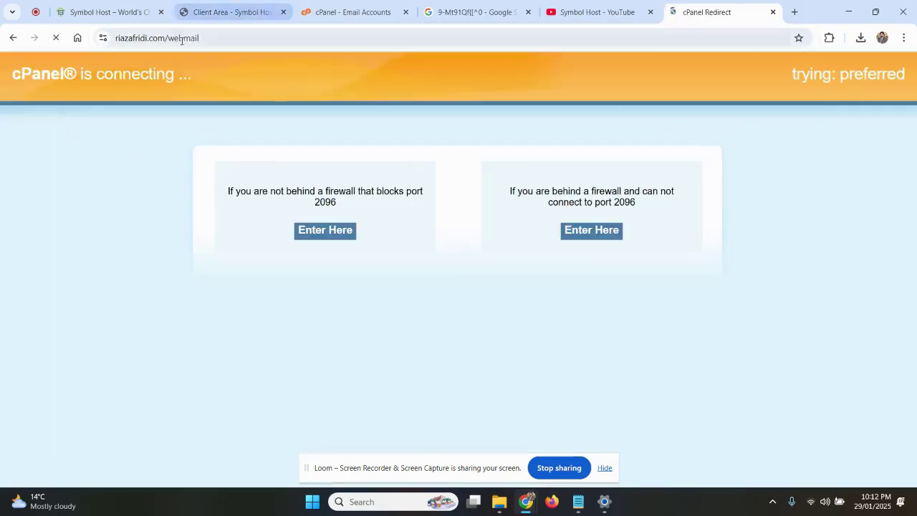
{"action": "left_click", "coordinate": [225, 40]}
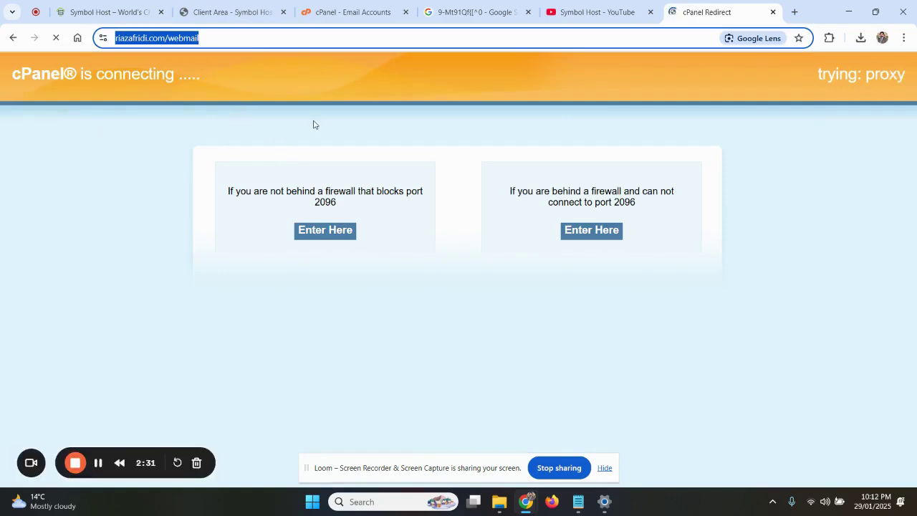
- Copy the MX hostname and open server1.symbolhost.org/webmail in another tab
{"action": "left_click", "coordinate": [351, 11]}
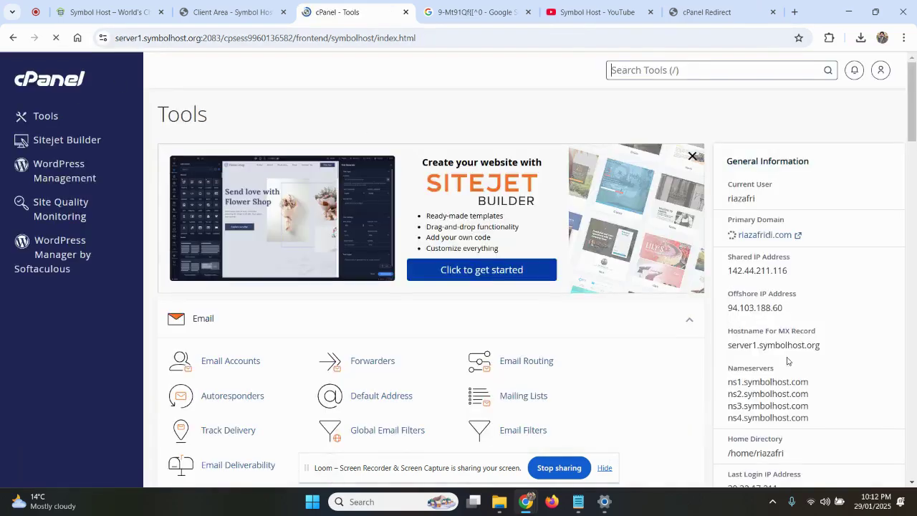
{"action": "scroll", "coordinate": [787, 360], "scroll_direction": "down", "scroll_amount": 1}
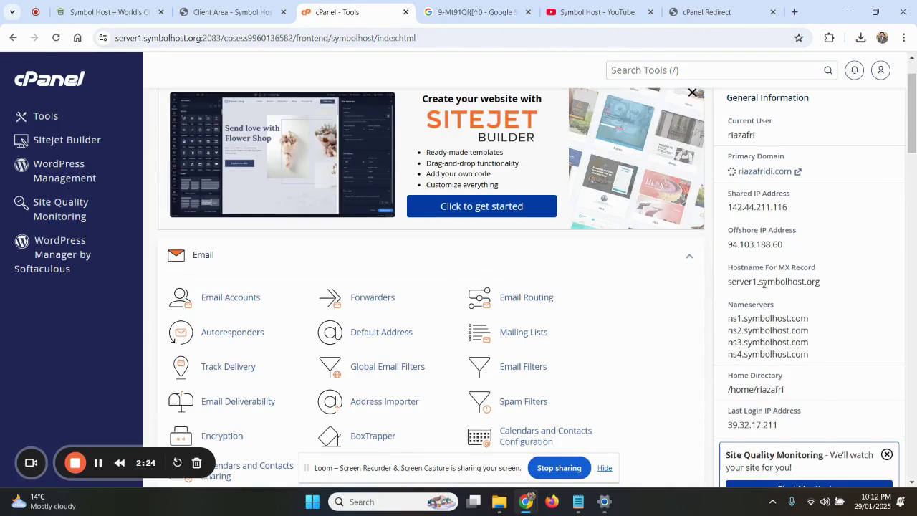
{"action": "left_click_drag", "start_coordinate": [728, 282], "coordinate": [825, 289]}
{"action": "key", "text": "ctrl+c"}
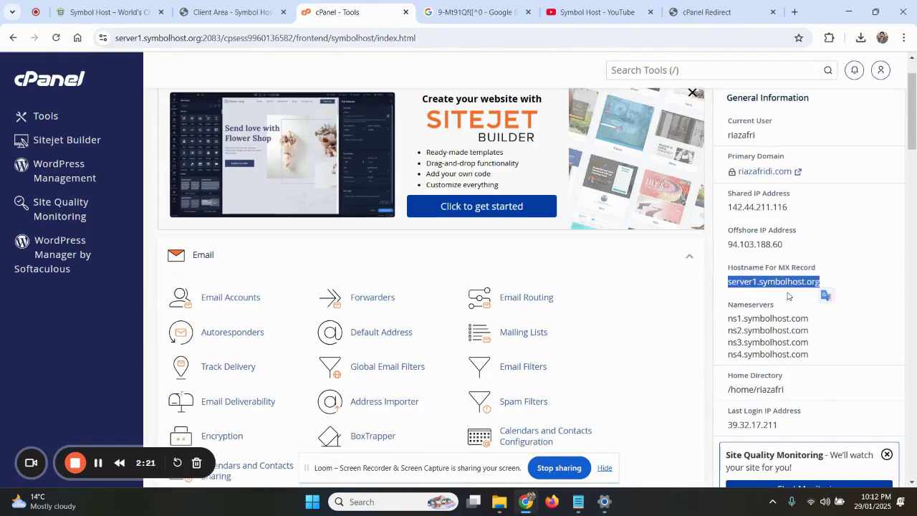
{"action": "left_click", "coordinate": [795, 12]}
{"action": "key", "text": "ctrl+v"}
{"action": "type", "text": "/w"}
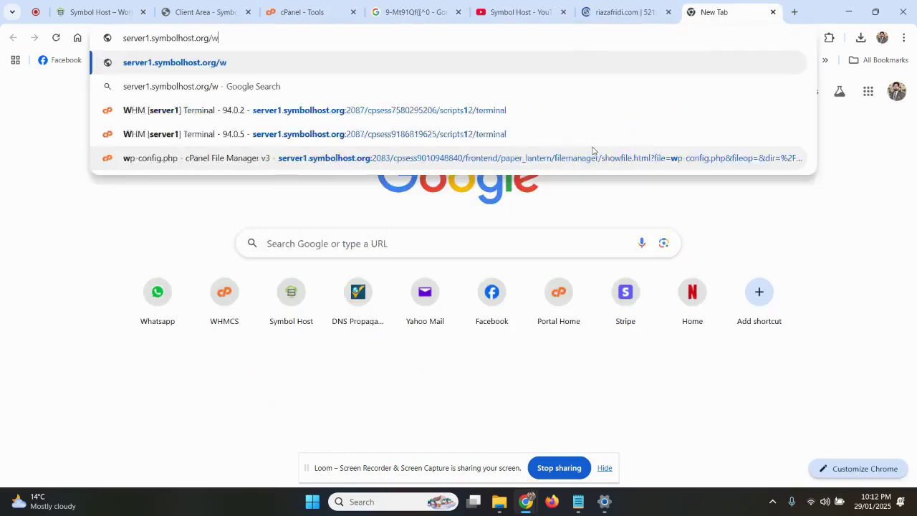
{"action": "type", "text": "ebmail"}
{"action": "key", "text": "Return"}
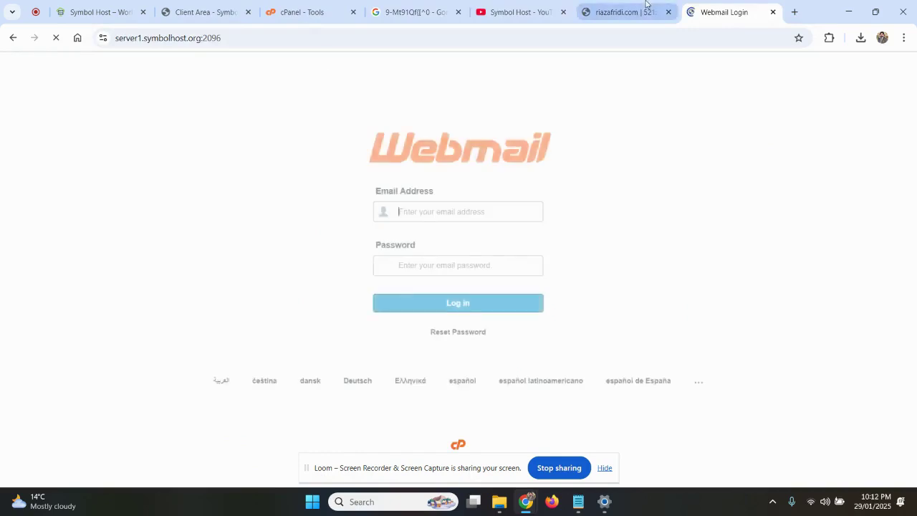
- Check the Cloudflare 521 error on riazafridi.com:2096 and close that tab
{"action": "left_click", "coordinate": [608, 12]}
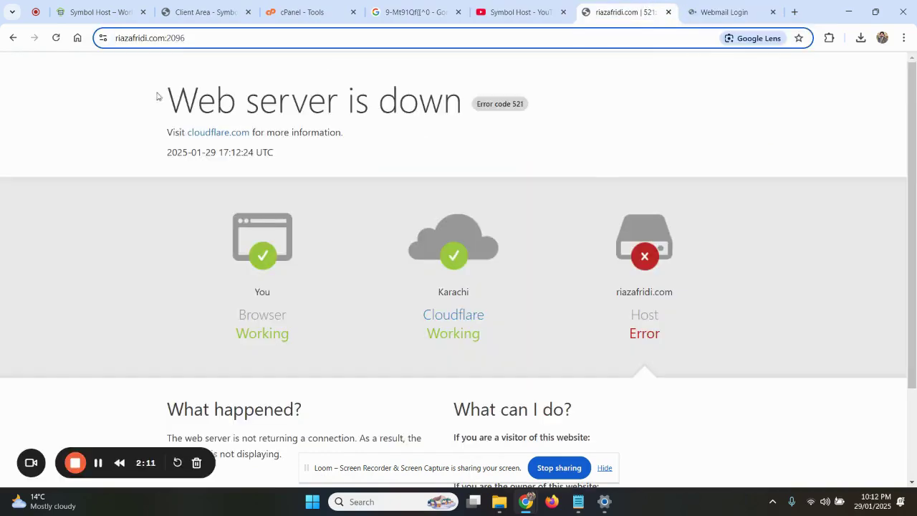
{"action": "left_click_drag", "start_coordinate": [157, 96], "coordinate": [452, 142]}
{"action": "left_click", "coordinate": [375, 192]}
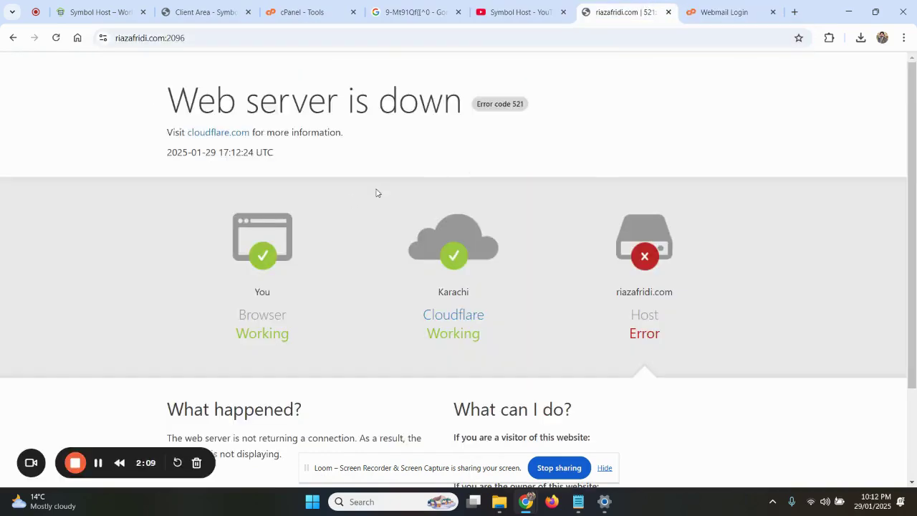
{"action": "left_click", "coordinate": [215, 38]}
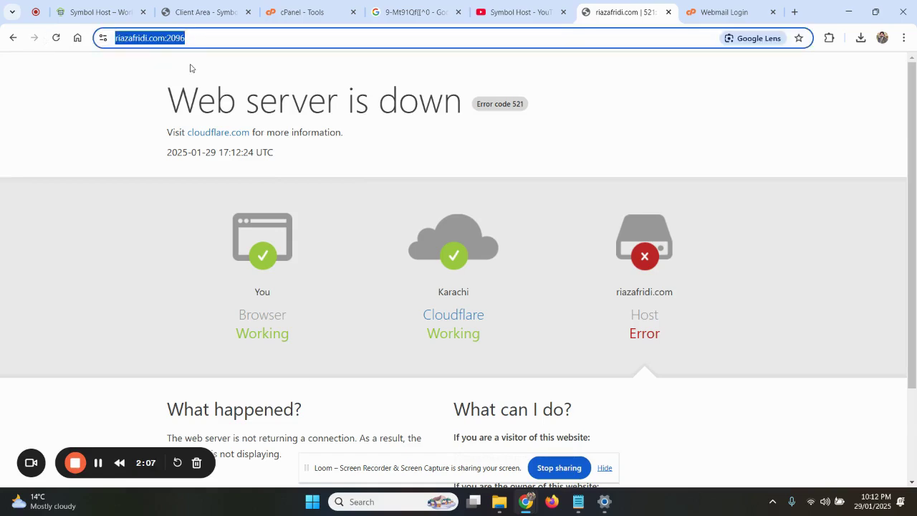
{"action": "left_click", "coordinate": [669, 13]}
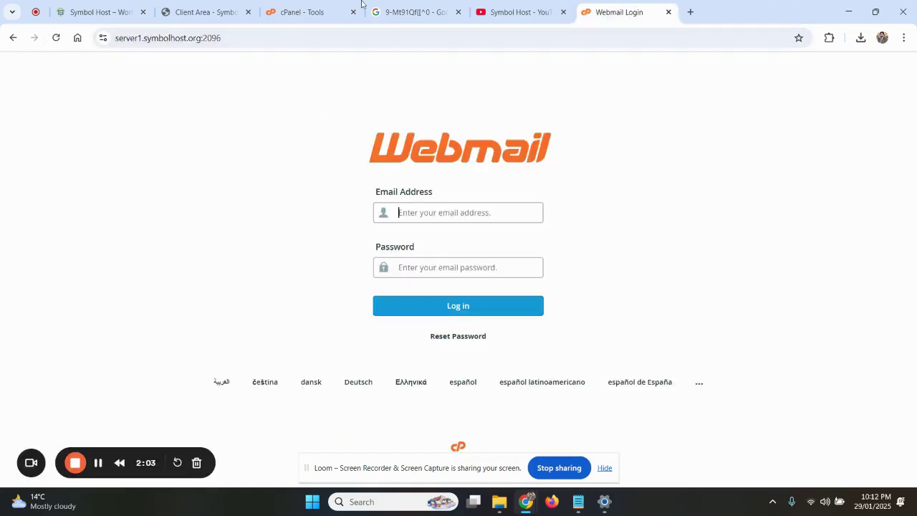
{"action": "left_click", "coordinate": [301, 13]}
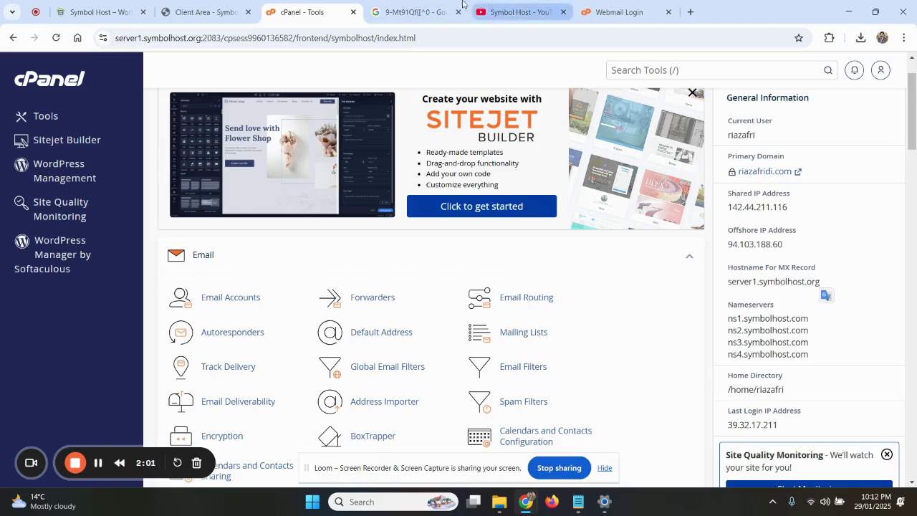
{"action": "left_click", "coordinate": [619, 12]}
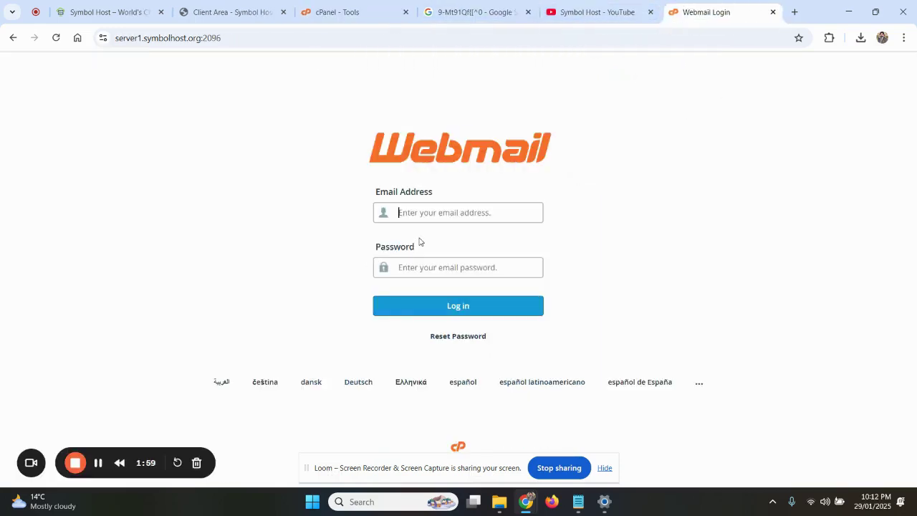
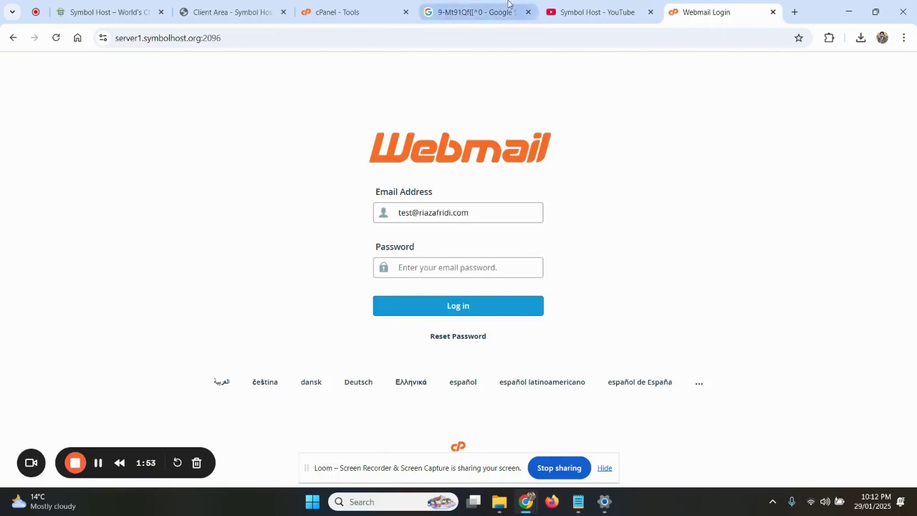
{"action": "left_click", "coordinate": [477, 12]}
{"action": "left_click", "coordinate": [671, 4]}
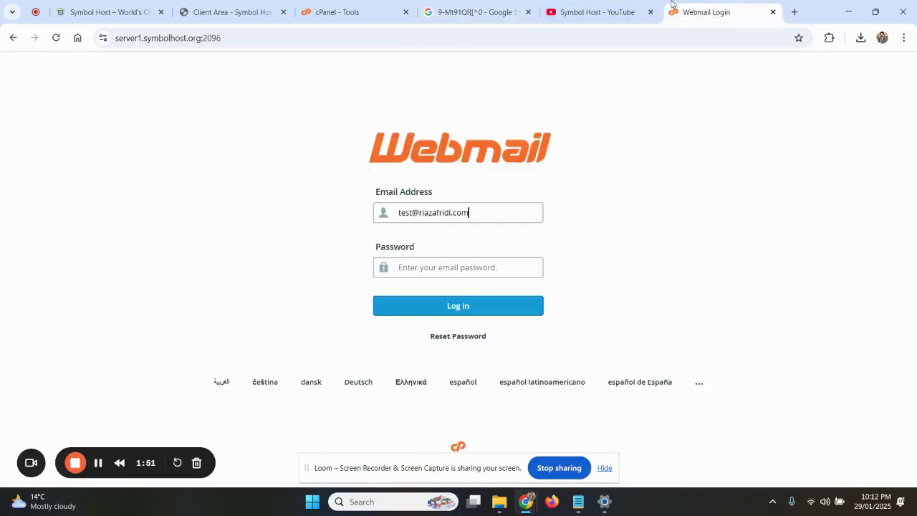
{"action": "key", "text": "ctrl+v"}
{"action": "key", "text": "Return"}
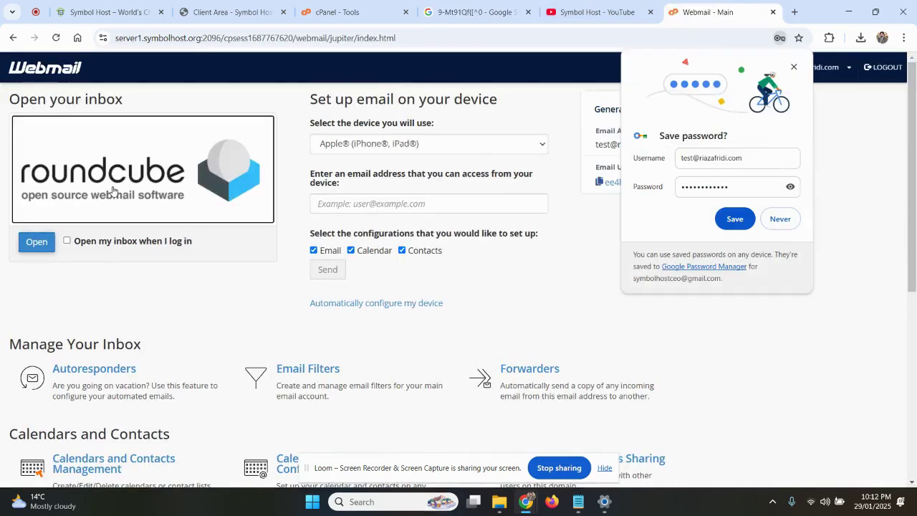
{"action": "left_click", "coordinate": [112, 190]}
{"action": "left_click", "coordinate": [784, 227]}
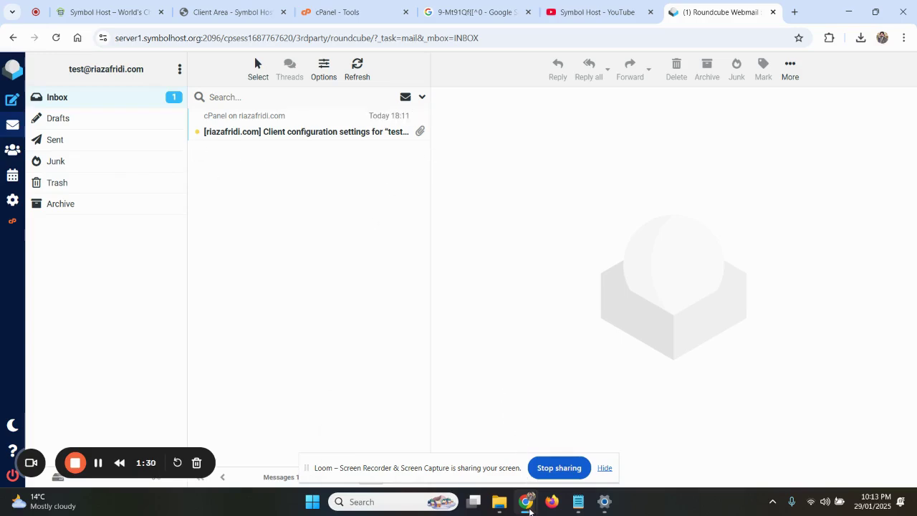
- Open Gmail's full settings on the Accounts and Import tab
{"action": "mouse_move", "coordinate": [526, 502]}
{"action": "left_click", "coordinate": [542, 446]}
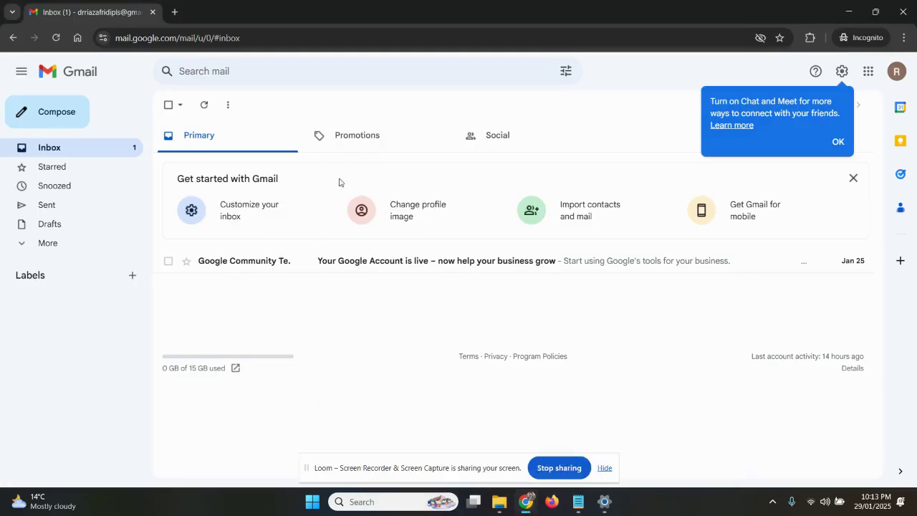
{"action": "left_click", "coordinate": [837, 141]}
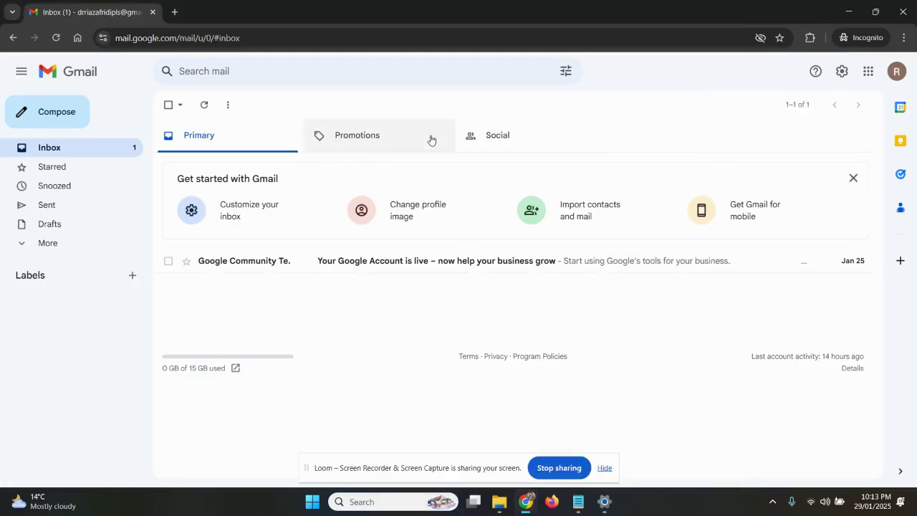
{"action": "left_click", "coordinate": [843, 72]}
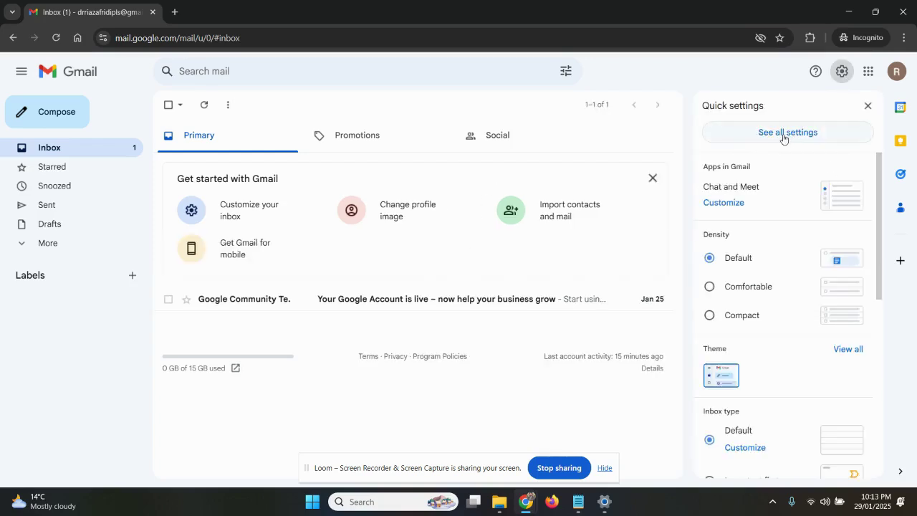
{"action": "left_click", "coordinate": [722, 136]}
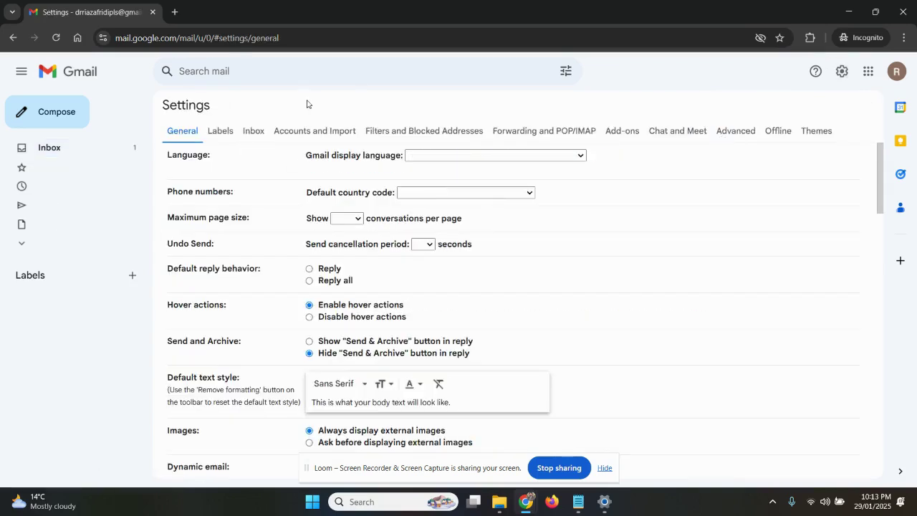
{"action": "left_click", "coordinate": [312, 131]}
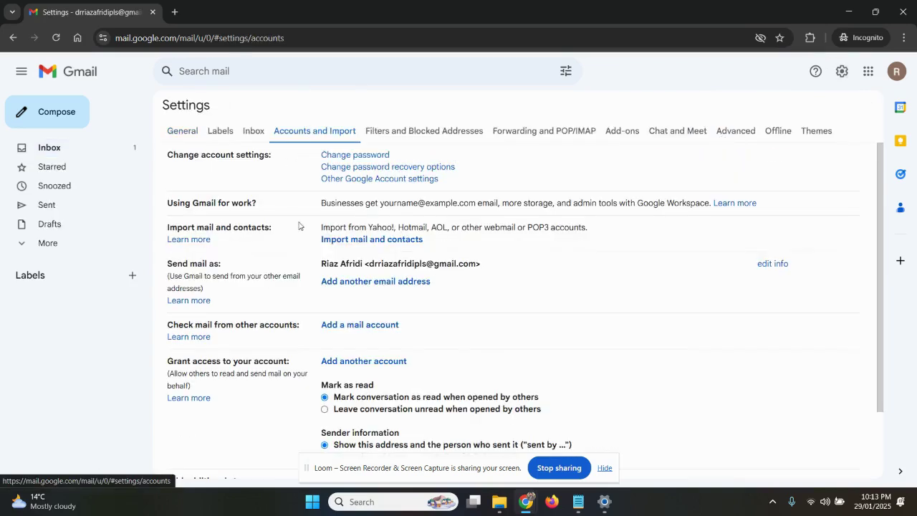
- Highlight the Send mail as section, which lists only the Gmail address
{"action": "scroll", "coordinate": [299, 226], "scroll_direction": "down", "scroll_amount": 2}
{"action": "scroll", "coordinate": [226, 242], "scroll_direction": "up", "scroll_amount": 1}
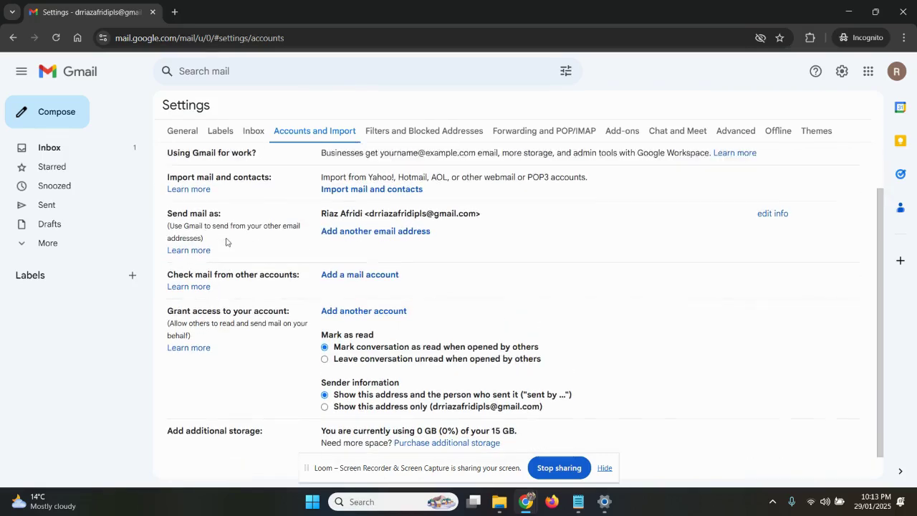
{"action": "mouse_move", "coordinate": [172, 231]}
{"action": "left_mouse_down"}
{"action": "mouse_move", "coordinate": [231, 227]}
{"action": "mouse_move", "coordinate": [169, 225]}
{"action": "left_mouse_up"}
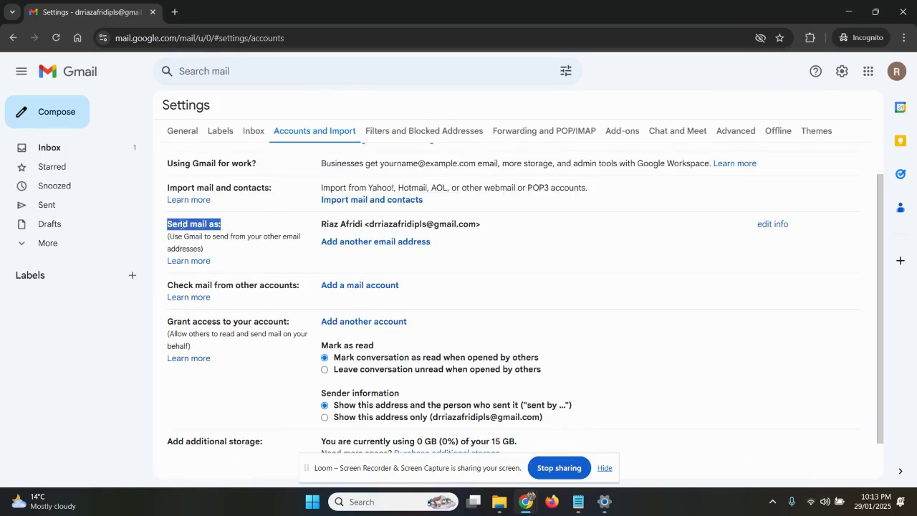
{"action": "left_click", "coordinate": [238, 232]}
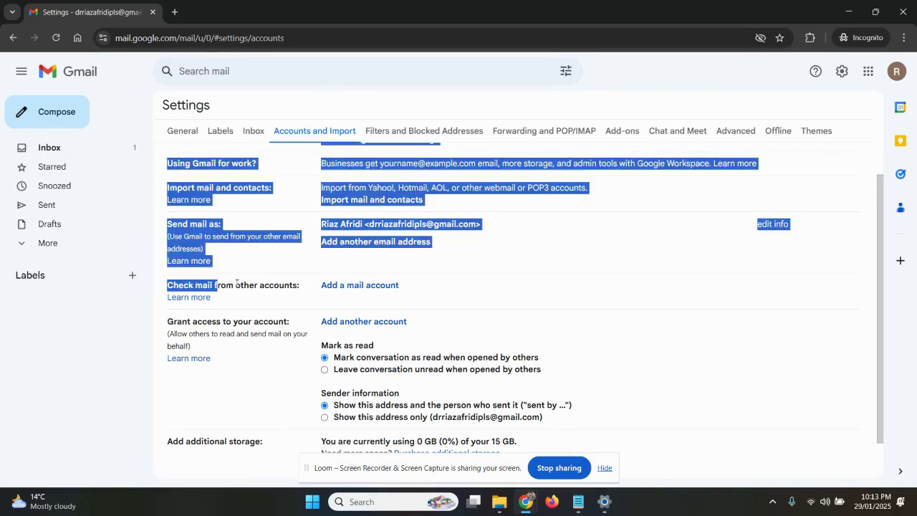
{"action": "left_click_drag", "start_coordinate": [170, 285], "coordinate": [290, 287]}
{"action": "left_click", "coordinate": [290, 287]}
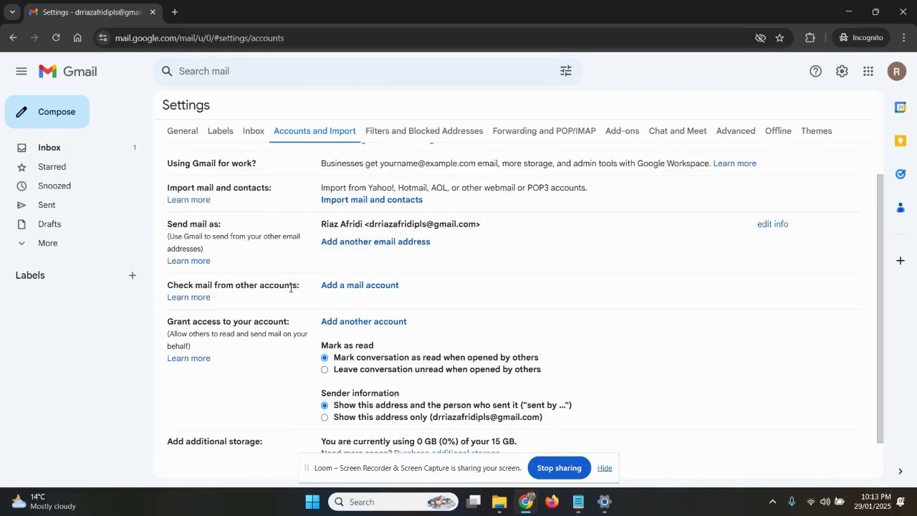
{"action": "triple_click", "coordinate": [178, 221]}
{"action": "left_click_drag", "start_coordinate": [168, 284], "coordinate": [236, 284]}
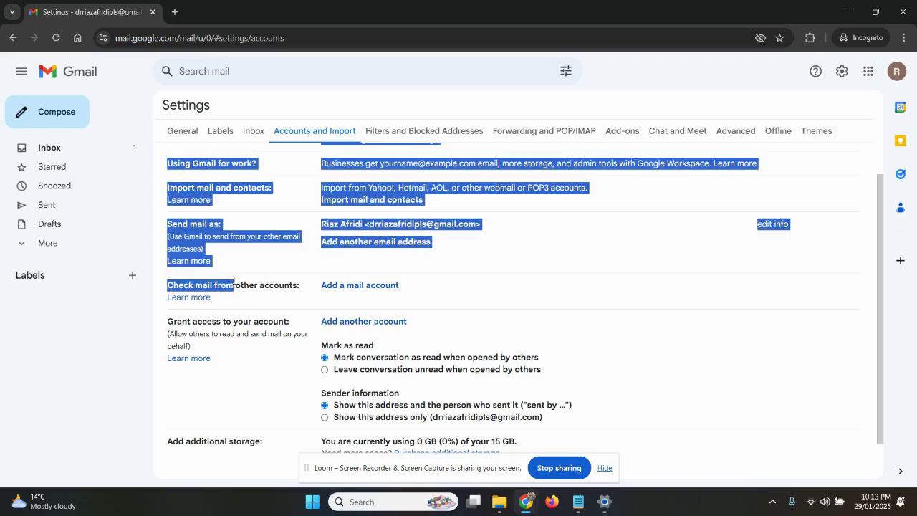
{"action": "left_click", "coordinate": [266, 285]}
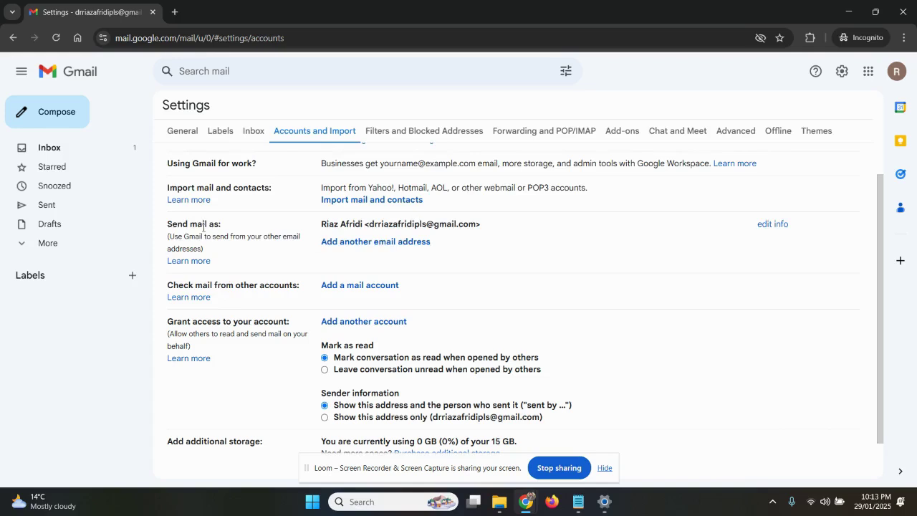
- Start adding a send-as address, keeping the prefilled sender name
{"action": "left_click", "coordinate": [354, 243]}
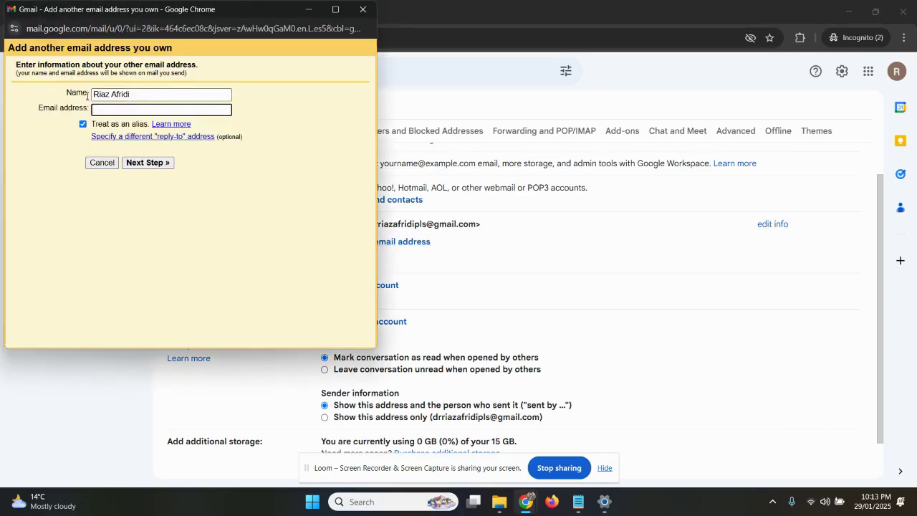
{"action": "left_click_drag", "start_coordinate": [163, 93], "coordinate": [82, 95]}
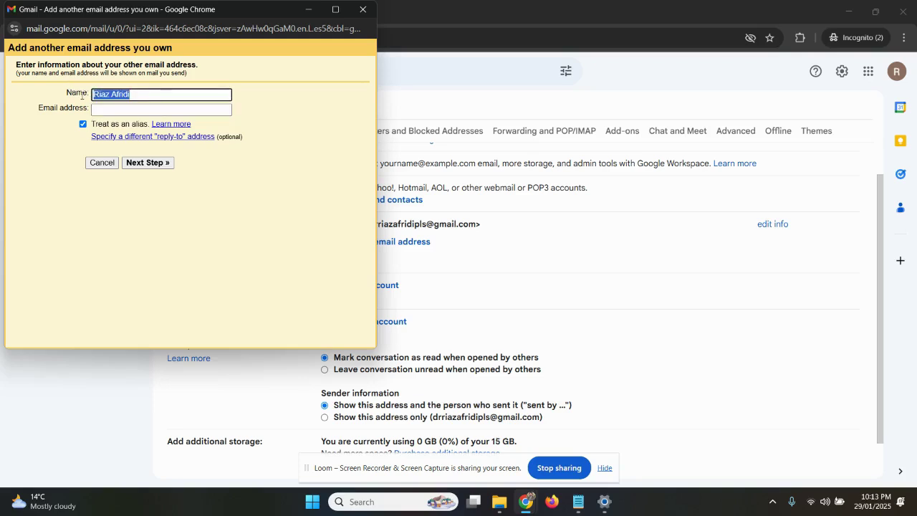
{"action": "left_click", "coordinate": [151, 93]}
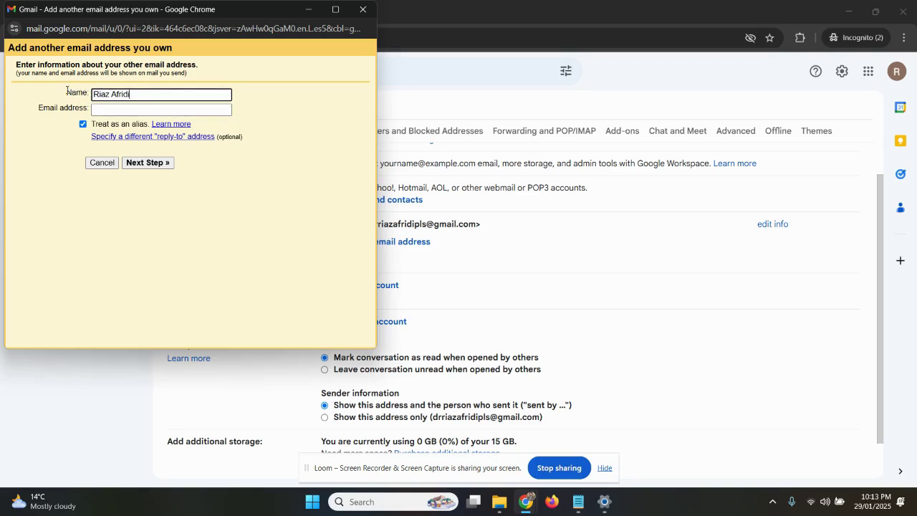
{"action": "left_click_drag", "start_coordinate": [67, 91], "coordinate": [132, 93]}
{"action": "left_click", "coordinate": [125, 108]}
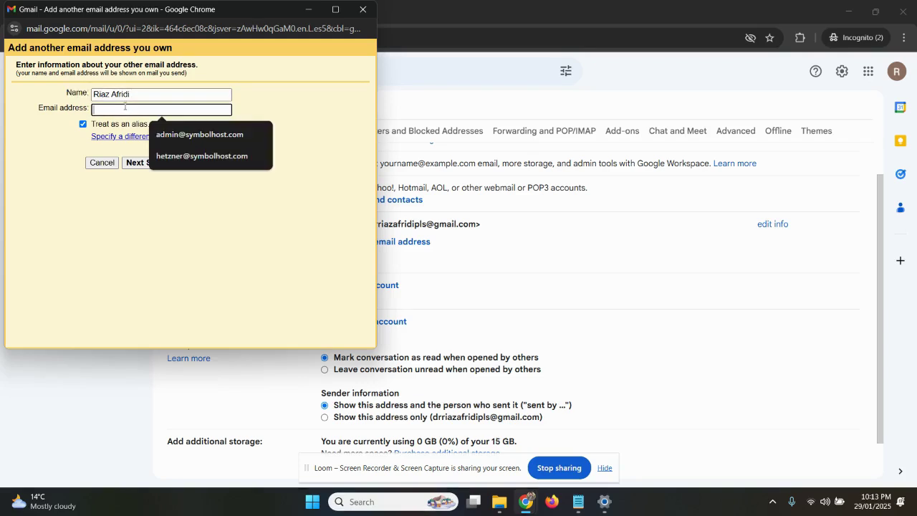
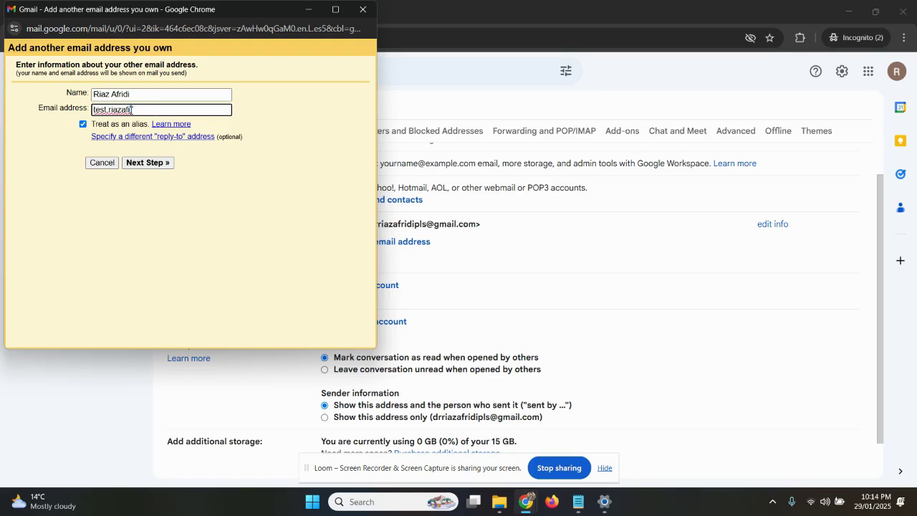
- Enter the business e-mail address as the send-as address and continue to SMTP setup
{"action": "left_click", "coordinate": [101, 162]}
{"action": "mouse_move", "coordinate": [526, 501]}
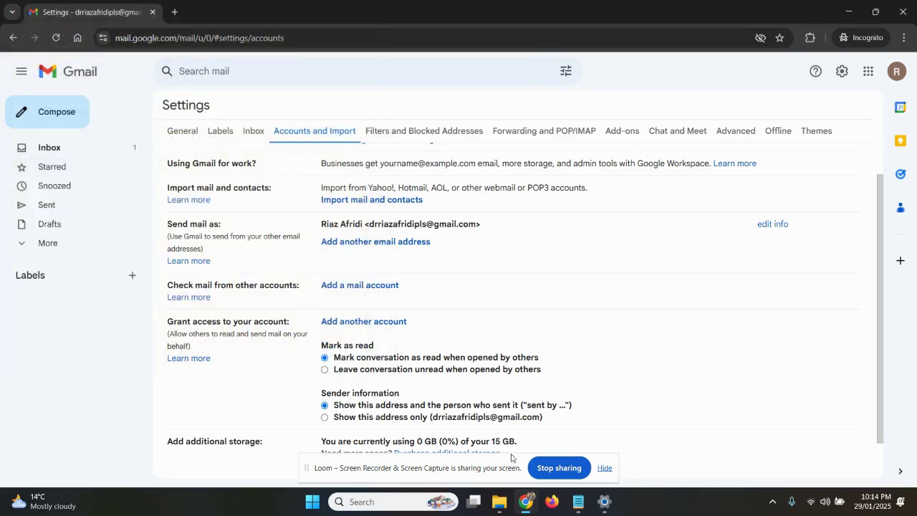
{"action": "left_click", "coordinate": [437, 429]}
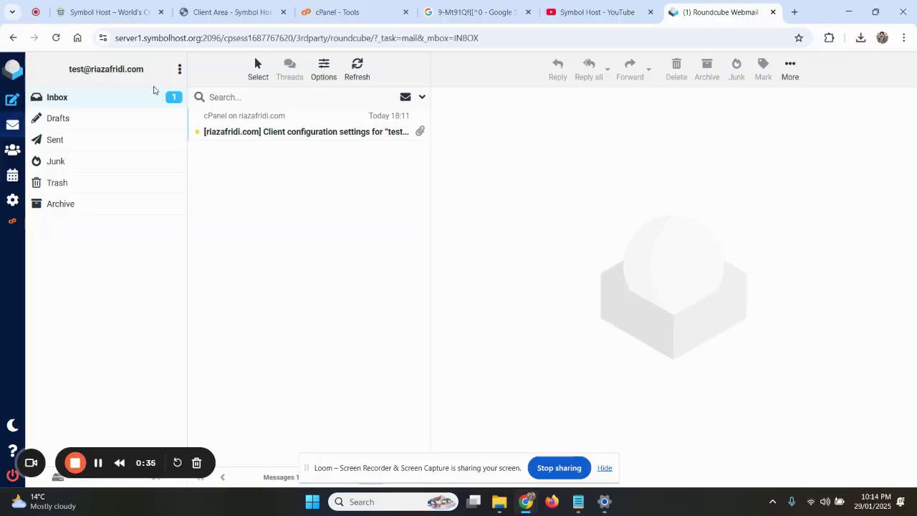
{"action": "left_click_drag", "start_coordinate": [145, 69], "coordinate": [69, 68]}
{"action": "mouse_move", "coordinate": [526, 501]}
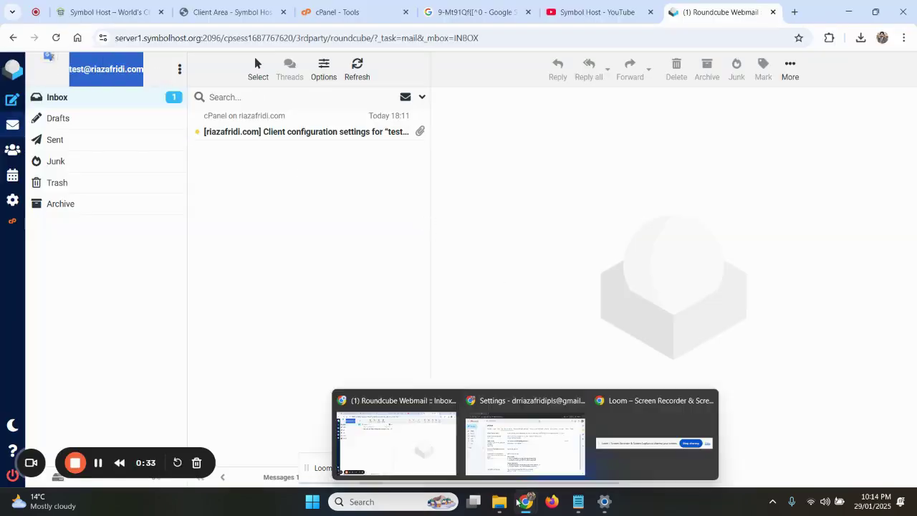
{"action": "left_click", "coordinate": [532, 430]}
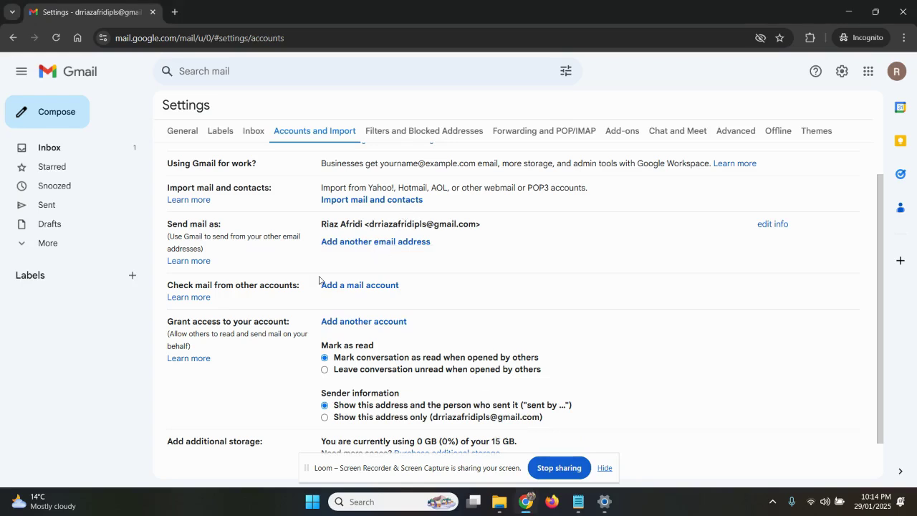
{"action": "left_click", "coordinate": [359, 244]}
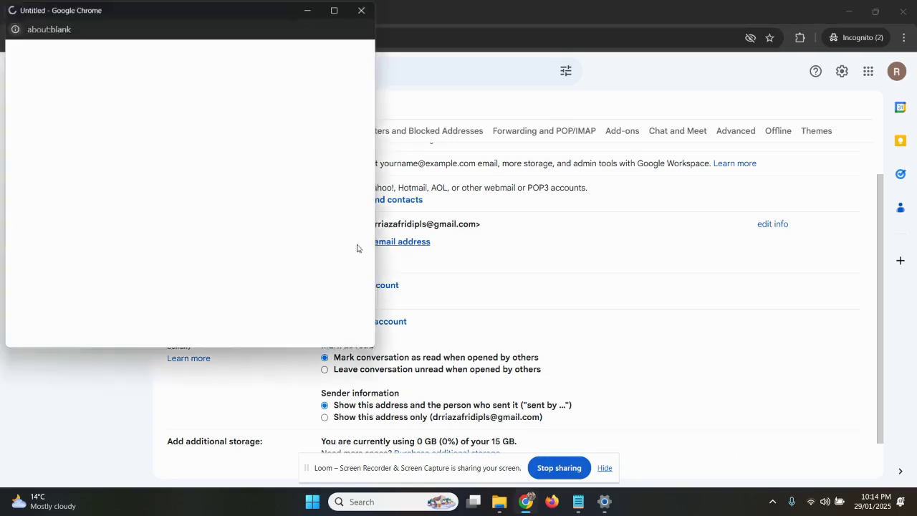
{"action": "left_click", "coordinate": [109, 109]}
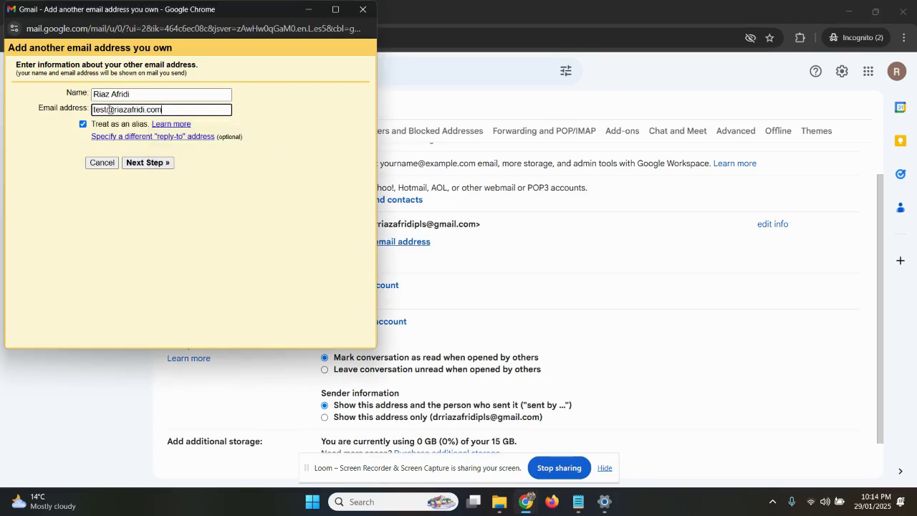
{"action": "left_click", "coordinate": [153, 164]}
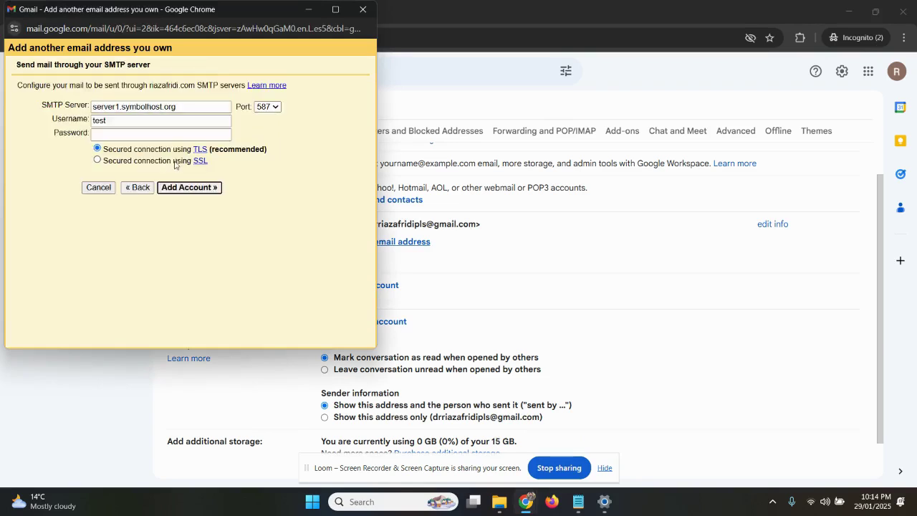
{"action": "left_click", "coordinate": [57, 117]}
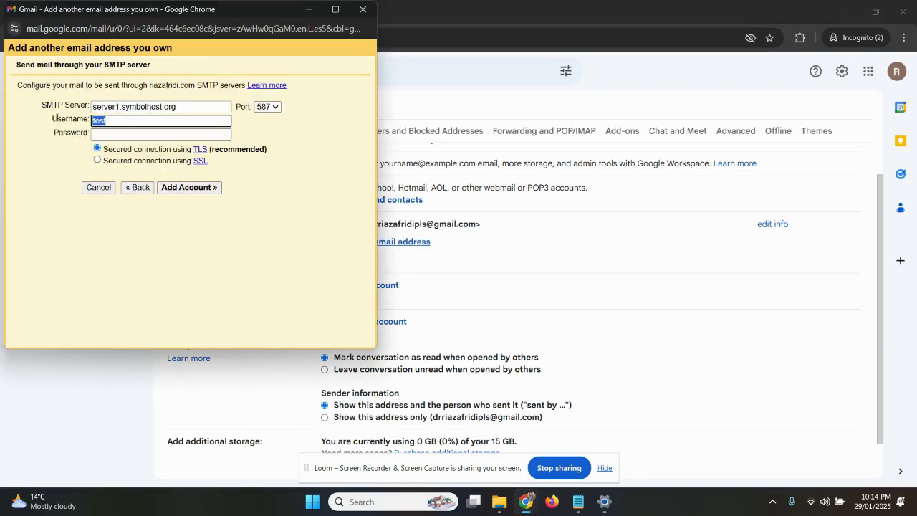
{"action": "left_click", "coordinate": [117, 121]}
{"action": "left_click", "coordinate": [65, 127]}
{"action": "left_click", "coordinate": [45, 125]}
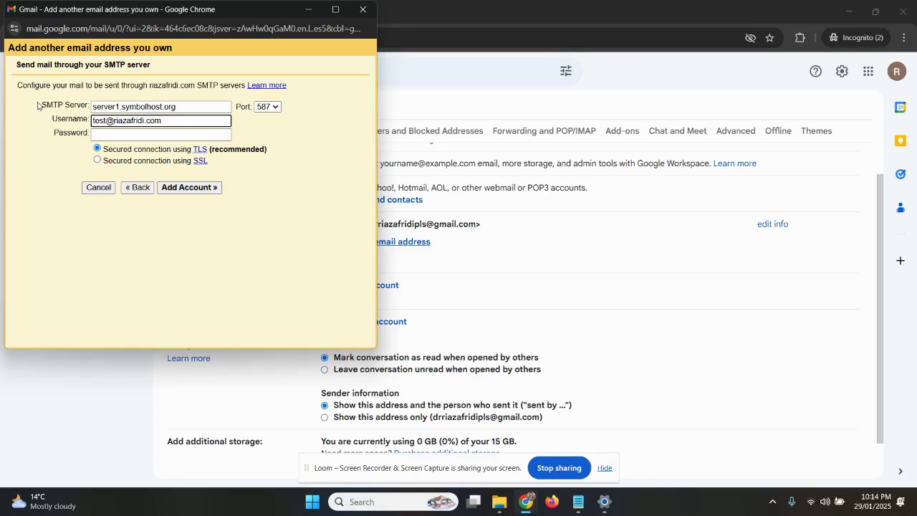
- Check that SMTP server server1.symbolhost.org matches cPanel's MX record hostname
{"action": "left_click_drag", "start_coordinate": [39, 105], "coordinate": [86, 105]}
{"action": "left_click", "coordinate": [87, 106]}
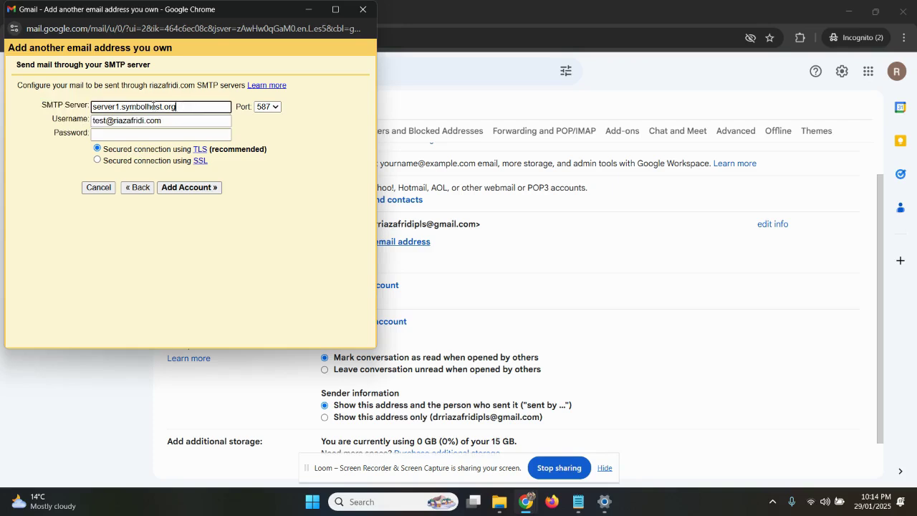
{"action": "left_click", "coordinate": [112, 104]}
{"action": "left_click", "coordinate": [84, 108]}
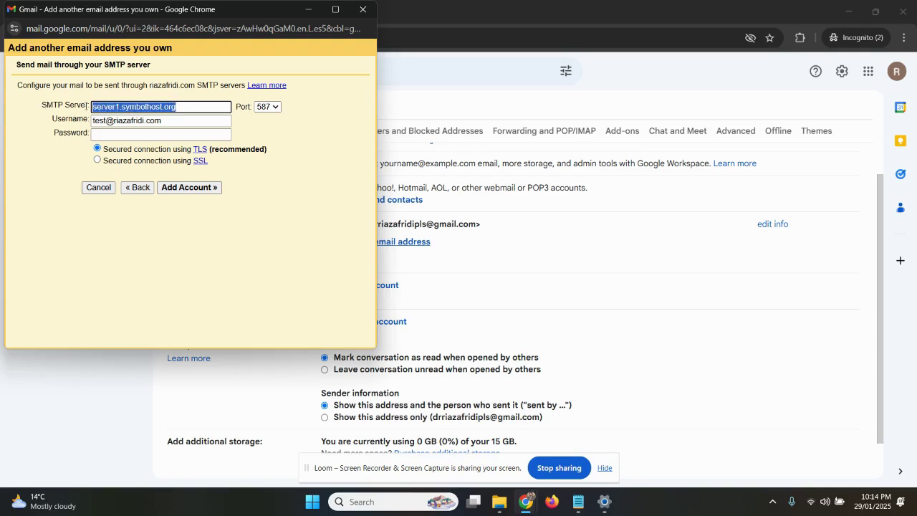
{"action": "left_click_drag", "start_coordinate": [40, 106], "coordinate": [86, 106]}
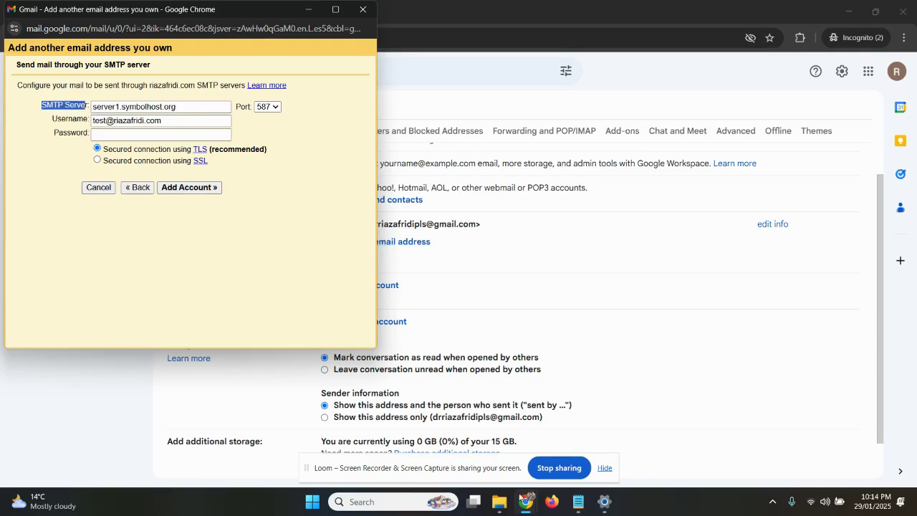
{"action": "left_click", "coordinate": [358, 437]}
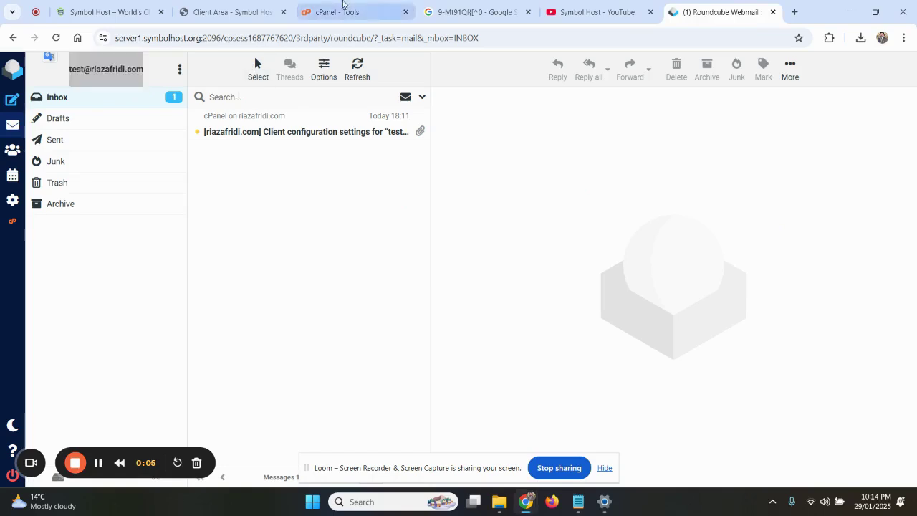
{"action": "left_click", "coordinate": [343, 3]}
{"action": "left_click_drag", "start_coordinate": [728, 282], "coordinate": [822, 286]}
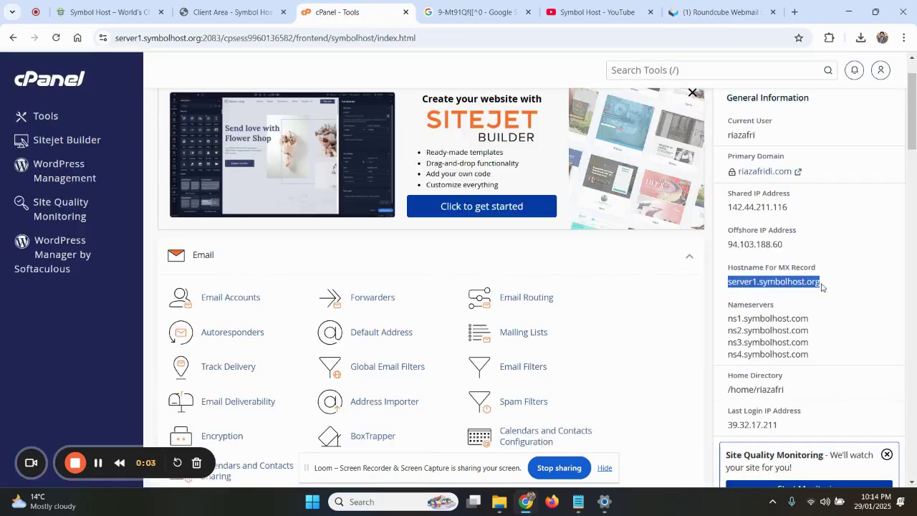
{"action": "mouse_move", "coordinate": [526, 502]}
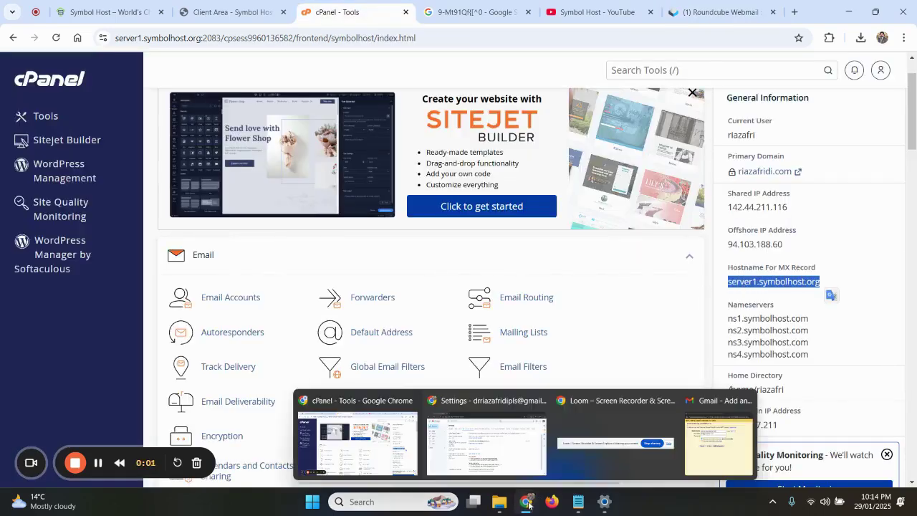
{"action": "left_click", "coordinate": [719, 444]}
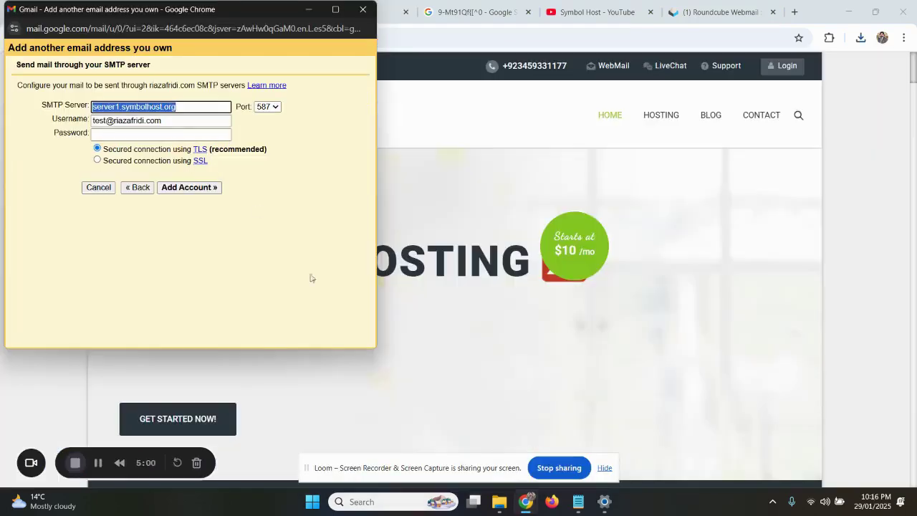
- Recheck the server name and full username, leaving the cursor in the empty Password field
{"action": "left_click_drag", "start_coordinate": [199, 106], "coordinate": [95, 106]}
{"action": "left_click_drag", "start_coordinate": [181, 125], "coordinate": [90, 122]}
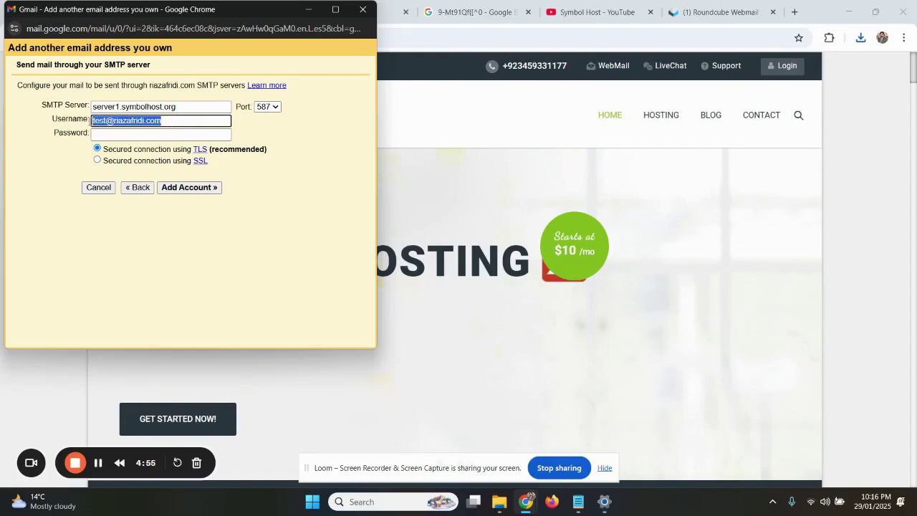
{"action": "left_click", "coordinate": [123, 137]}
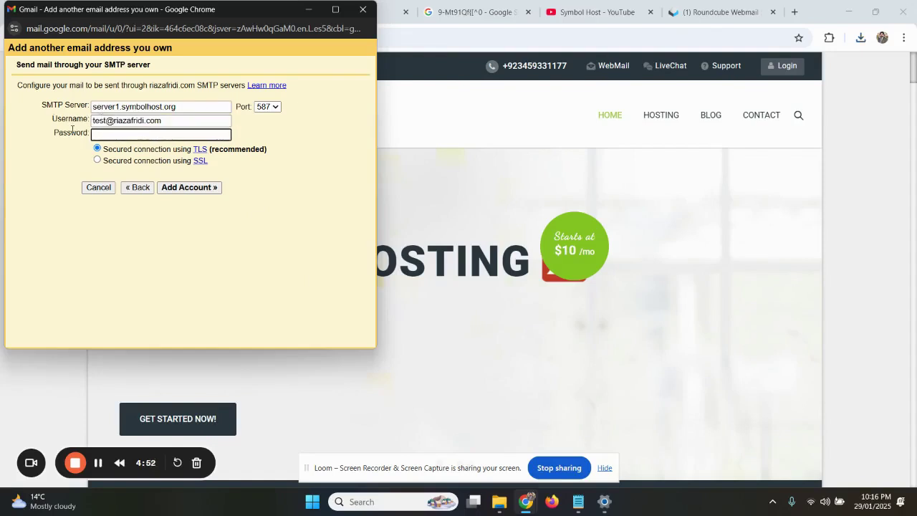
{"action": "key", "text": "shift+Tab"}
{"action": "key", "text": "Tab"}
- Paste the mailbox password, keep port 587, and submit the SMTP settings for verification
{"action": "left_click", "coordinate": [473, 11]}
{"action": "left_click", "coordinate": [344, 12]}
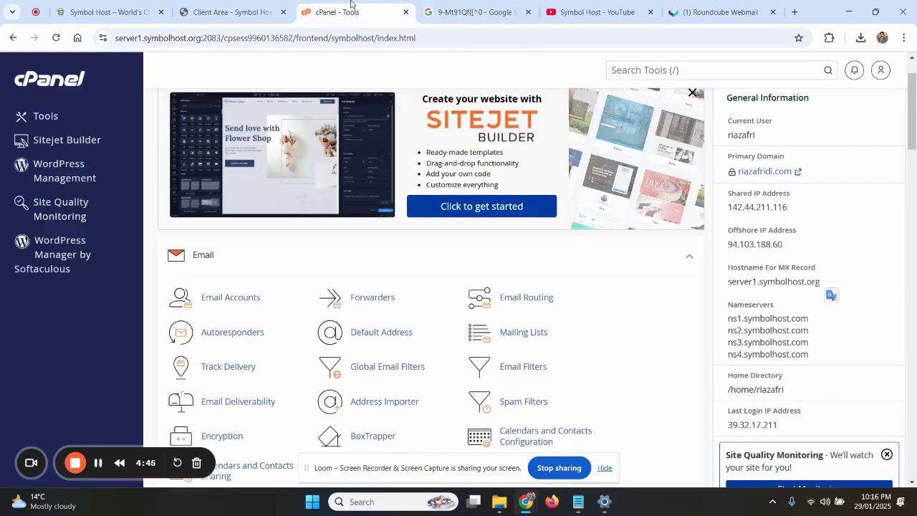
{"action": "left_click", "coordinate": [429, 8]}
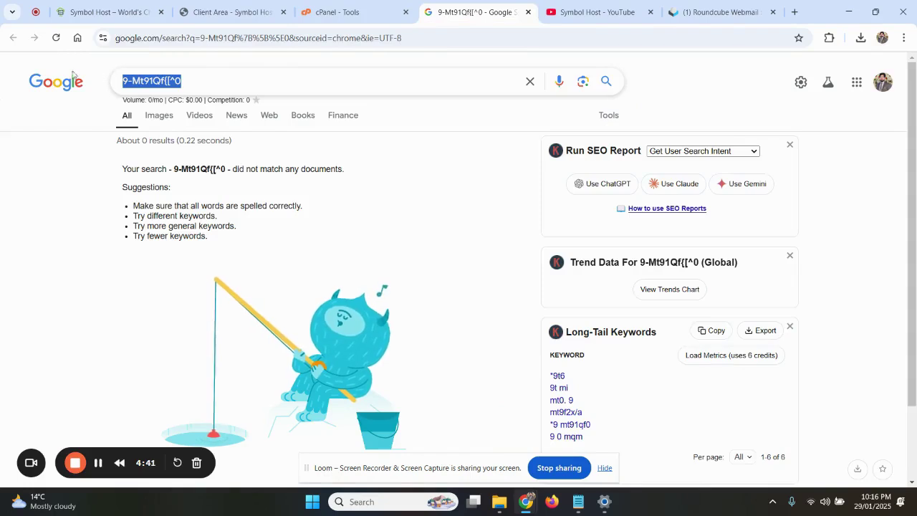
{"action": "mouse_move", "coordinate": [526, 501]}
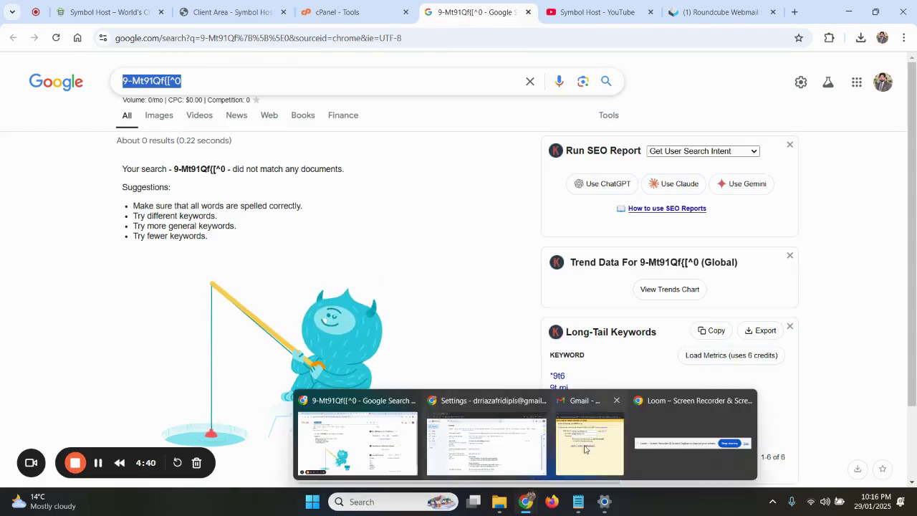
{"action": "left_click", "coordinate": [586, 449]}
{"action": "key", "text": "ctrl+v"}
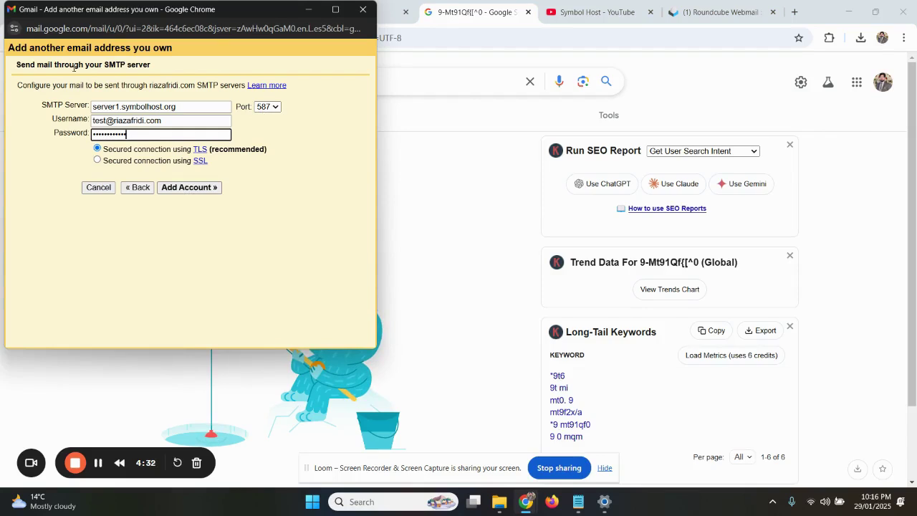
{"action": "left_click", "coordinate": [267, 107]}
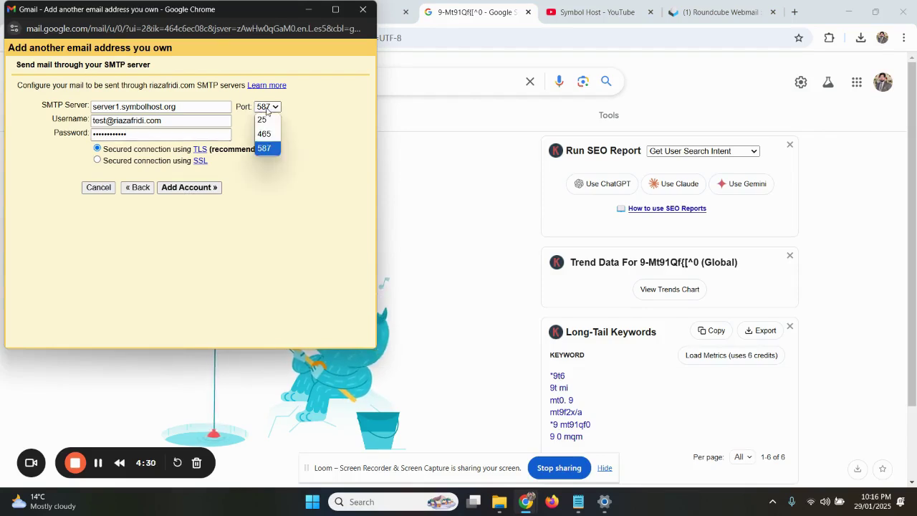
{"action": "left_click", "coordinate": [272, 149]}
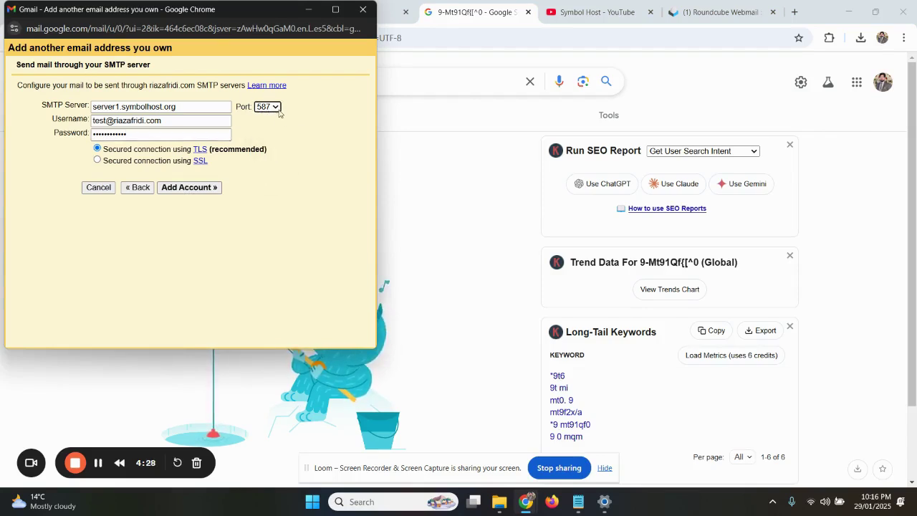
{"action": "left_click", "coordinate": [187, 187]}
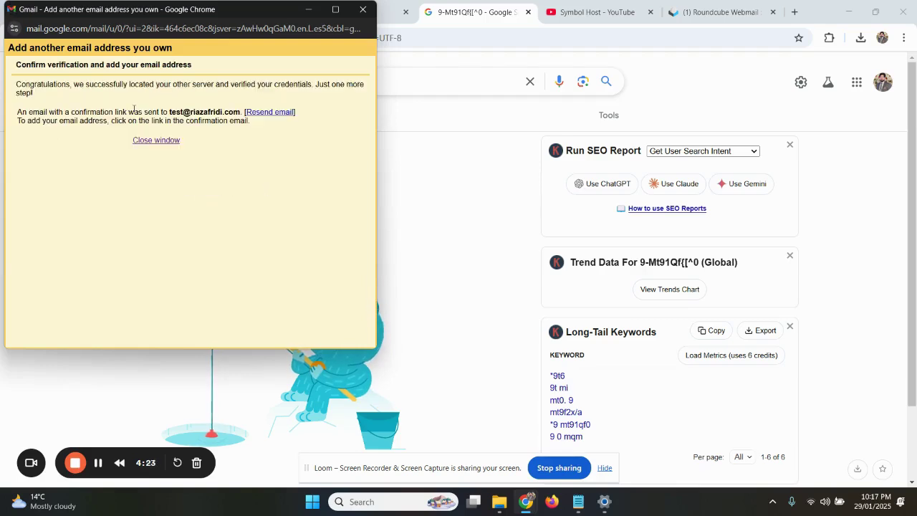
- Review the verification success and confirmation-email notes, then return to the main browser window
{"action": "left_click_drag", "start_coordinate": [12, 84], "coordinate": [151, 96]}
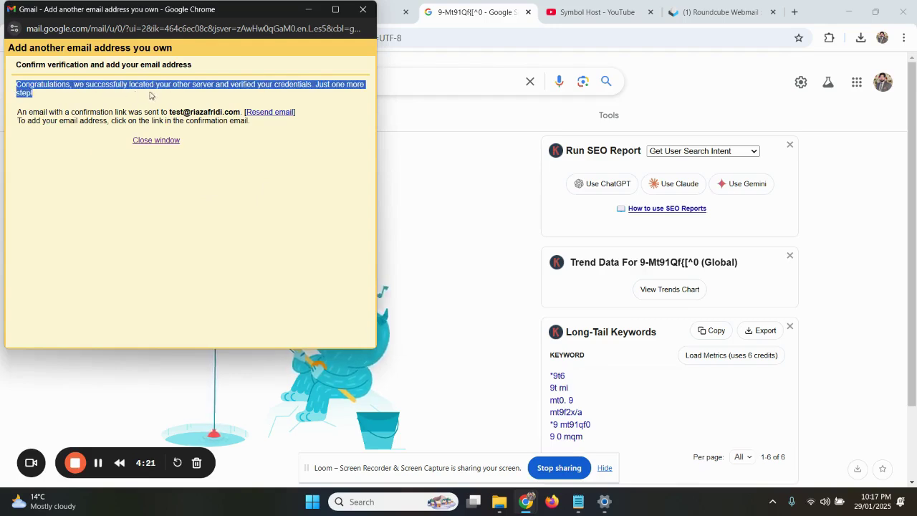
{"action": "left_click", "coordinate": [201, 86]}
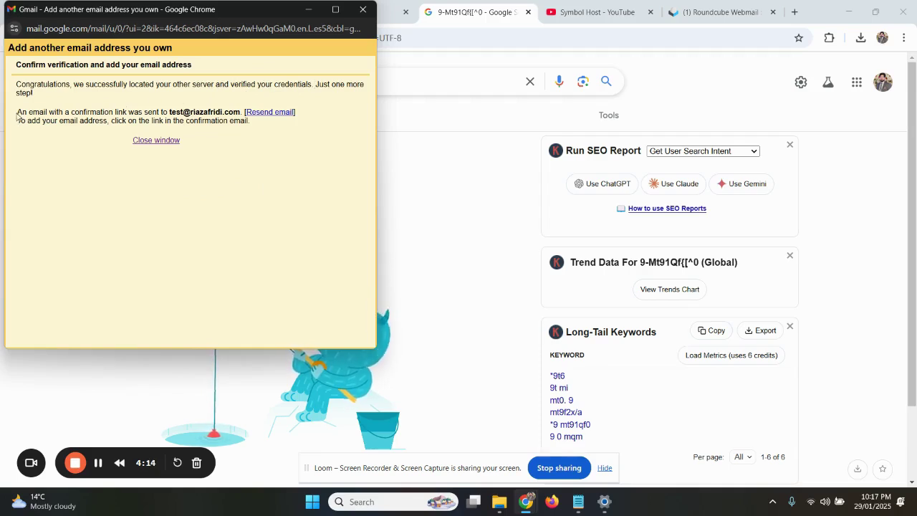
{"action": "left_click_drag", "start_coordinate": [17, 112], "coordinate": [244, 121]}
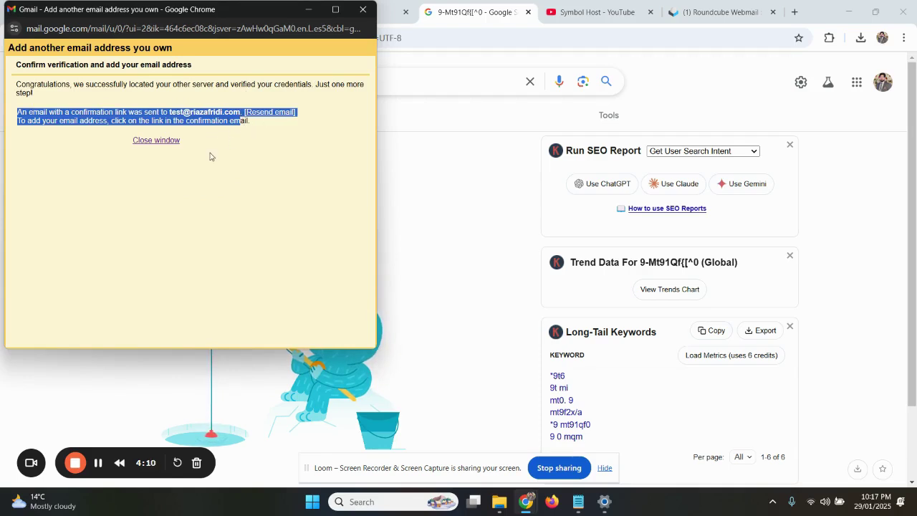
{"action": "left_click", "coordinate": [594, 12]}
- Refresh the Roundcube inbox until Gmail's confirmation arrives, and open that email
{"action": "left_click", "coordinate": [713, 12]}
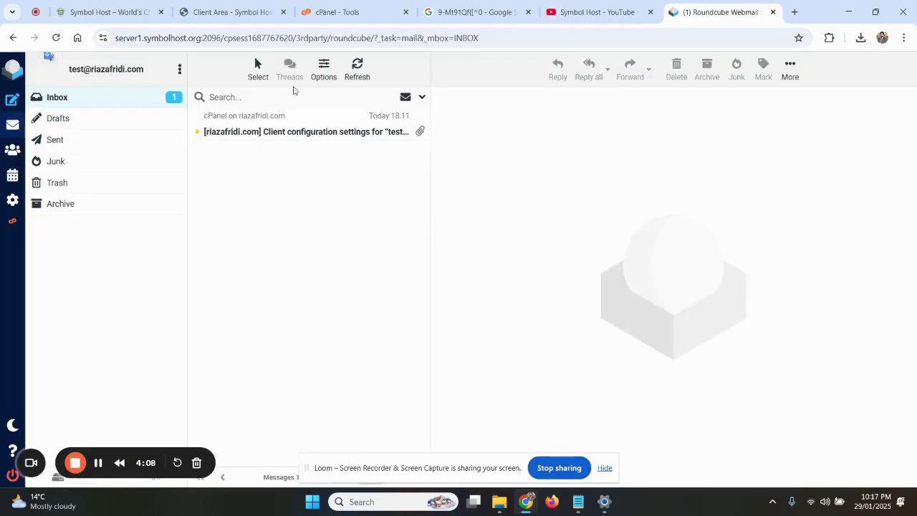
{"action": "left_click", "coordinate": [360, 76]}
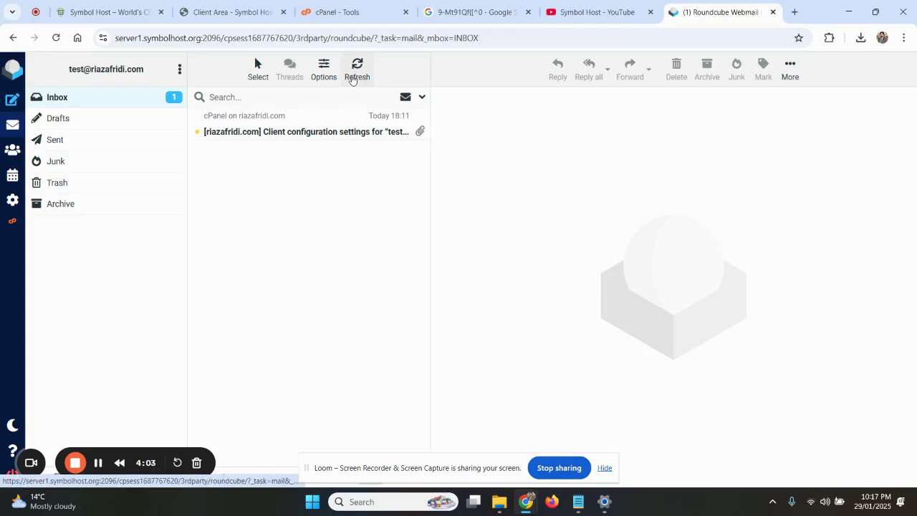
{"action": "left_click", "coordinate": [361, 77]}
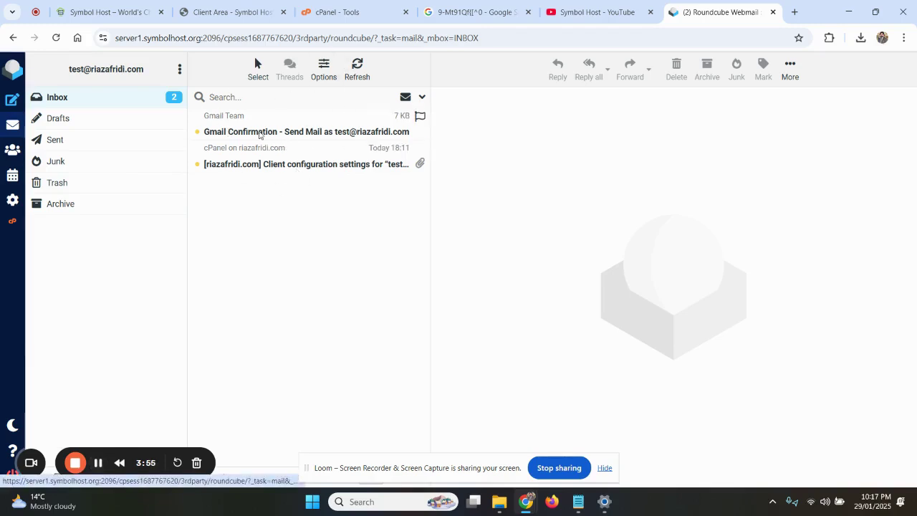
{"action": "left_click", "coordinate": [272, 133]}
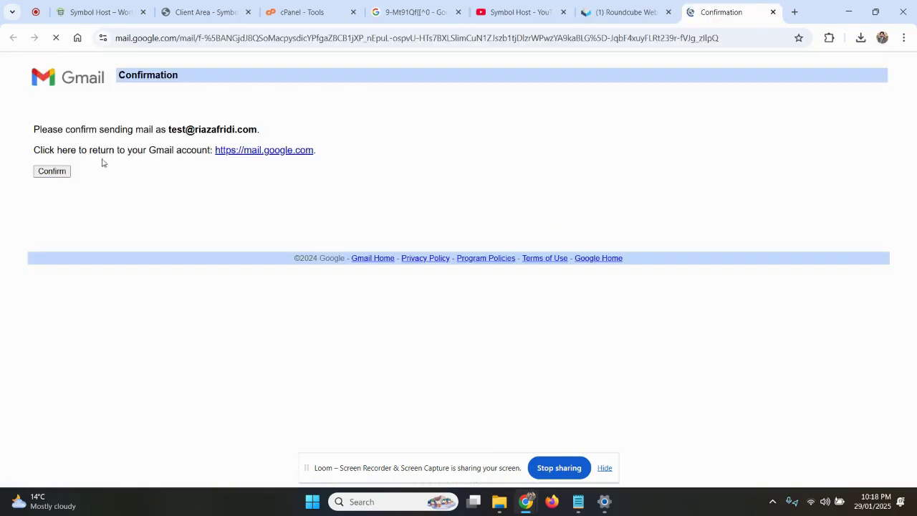
{"action": "left_click_drag", "start_coordinate": [26, 130], "coordinate": [271, 129]}
{"action": "left_click", "coordinate": [43, 174]}
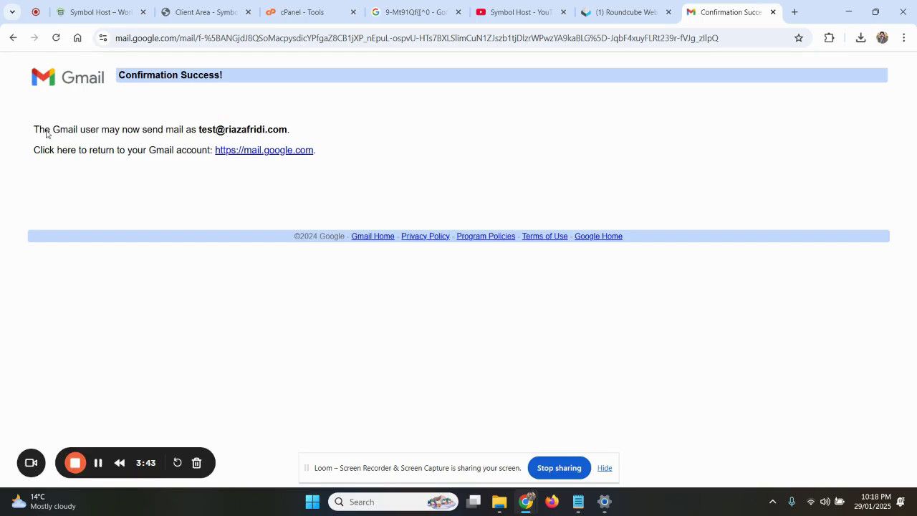
{"action": "left_click_drag", "start_coordinate": [36, 128], "coordinate": [134, 130]}
{"action": "left_click_drag", "start_coordinate": [246, 83], "coordinate": [108, 76]}
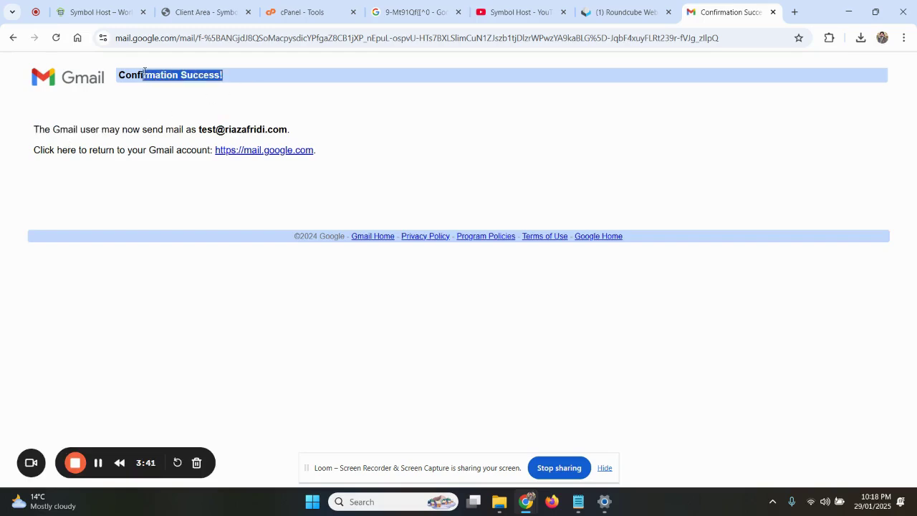
- Close the confirmation page and the finished add-address popup, returning to Gmail settings
{"action": "left_click", "coordinate": [773, 12]}
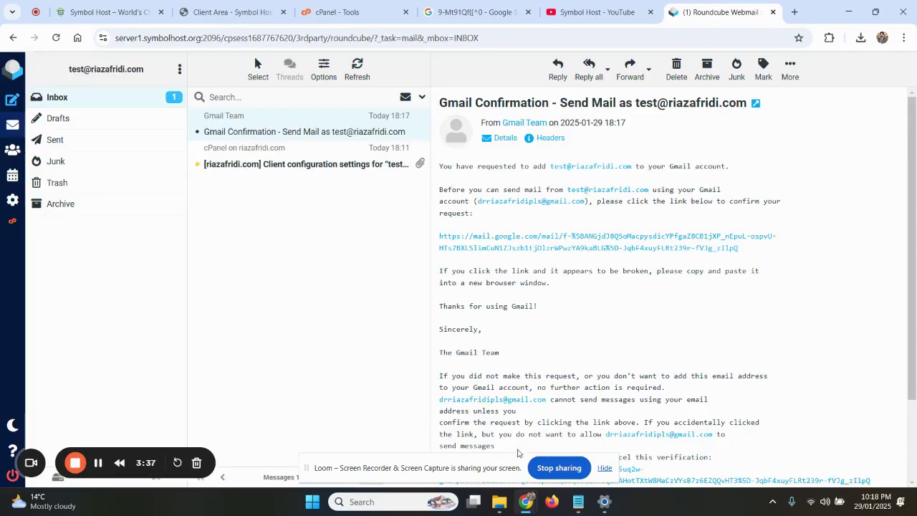
{"action": "left_click", "coordinate": [562, 444]}
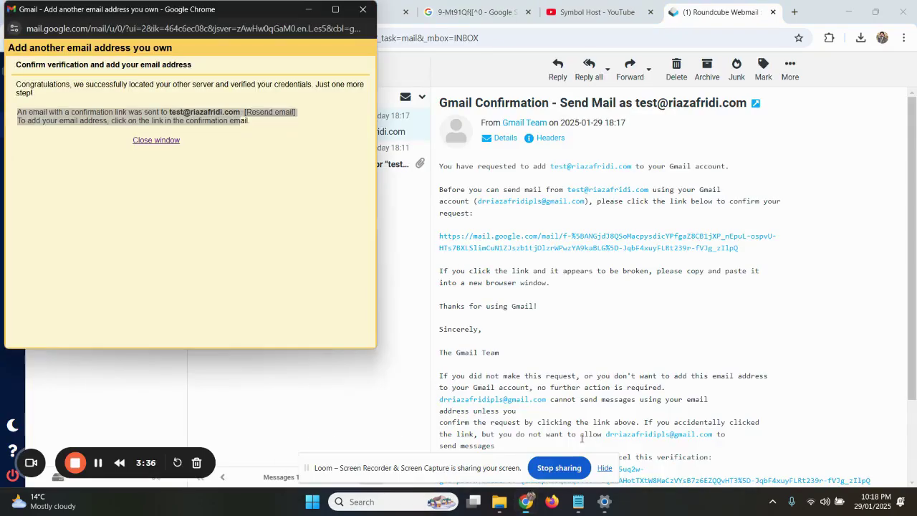
{"action": "left_click", "coordinate": [163, 141]}
{"action": "mouse_move", "coordinate": [525, 502]}
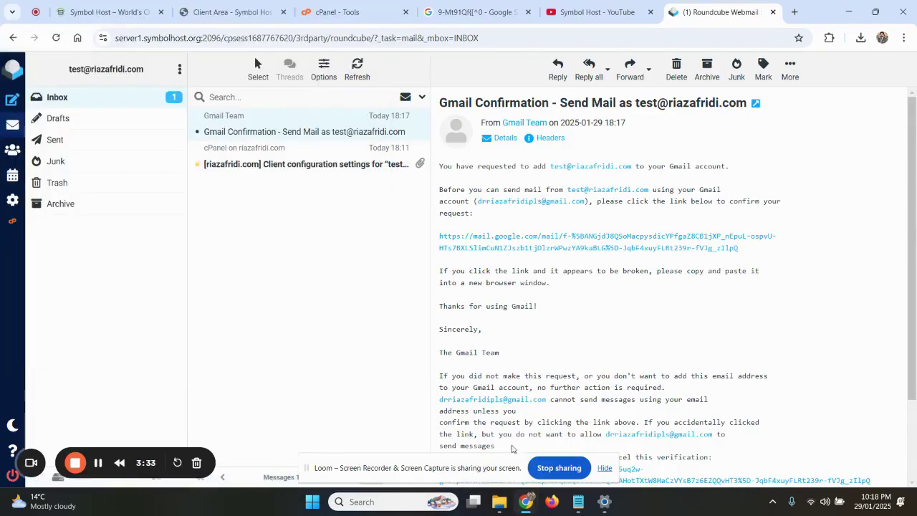
{"action": "left_click", "coordinate": [527, 441]}
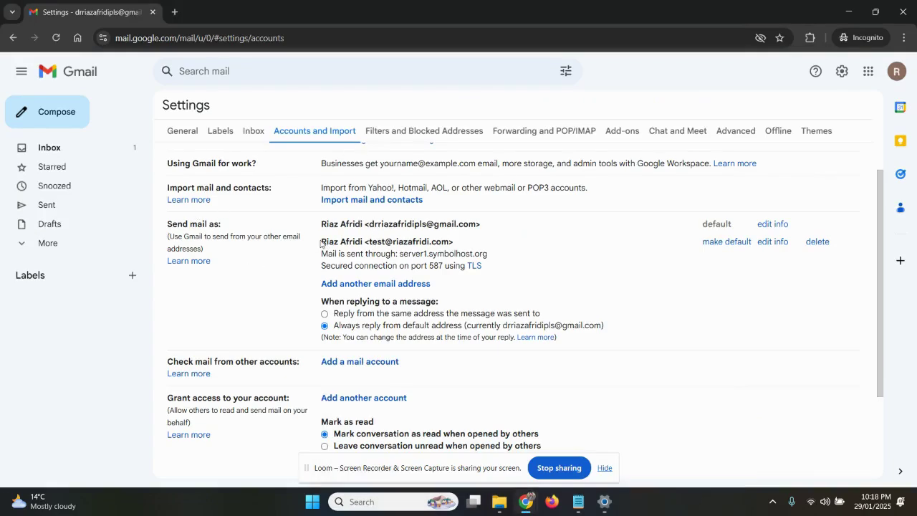
{"action": "left_click_drag", "start_coordinate": [321, 244], "coordinate": [347, 241]}
{"action": "left_click", "coordinate": [376, 241]}
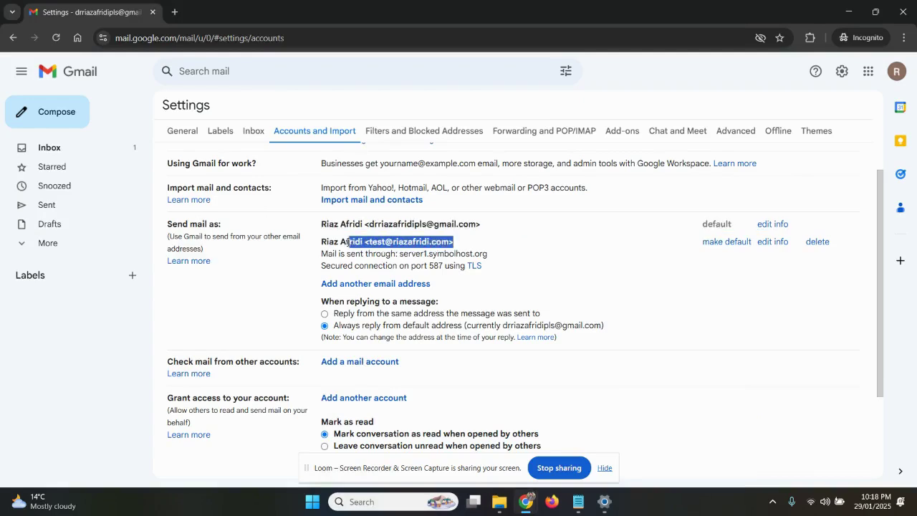
{"action": "left_click_drag", "start_coordinate": [348, 242], "coordinate": [323, 243]}
{"action": "scroll", "coordinate": [405, 244], "scroll_direction": "down", "scroll_amount": 2}
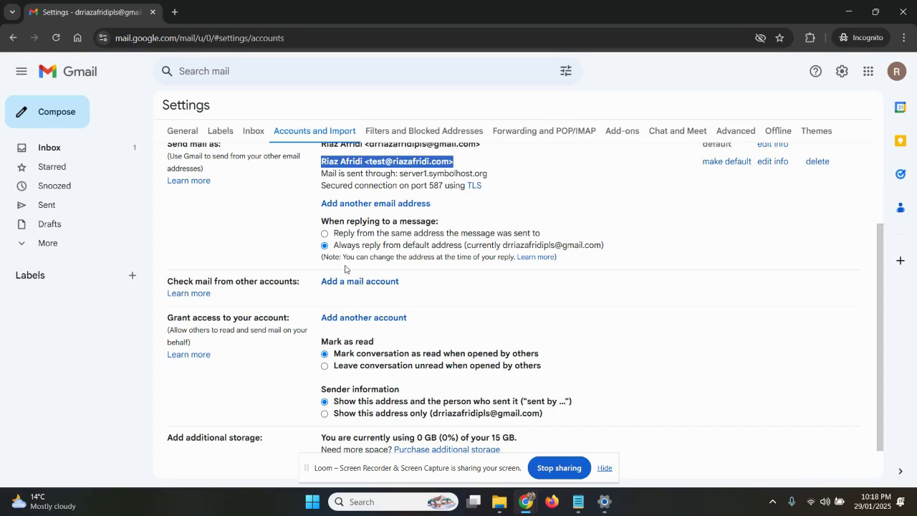
{"action": "mouse_move", "coordinate": [170, 282]}
{"action": "left_mouse_down"}
{"action": "mouse_move", "coordinate": [300, 282]}
{"action": "mouse_move", "coordinate": [298, 292]}
{"action": "left_mouse_up"}
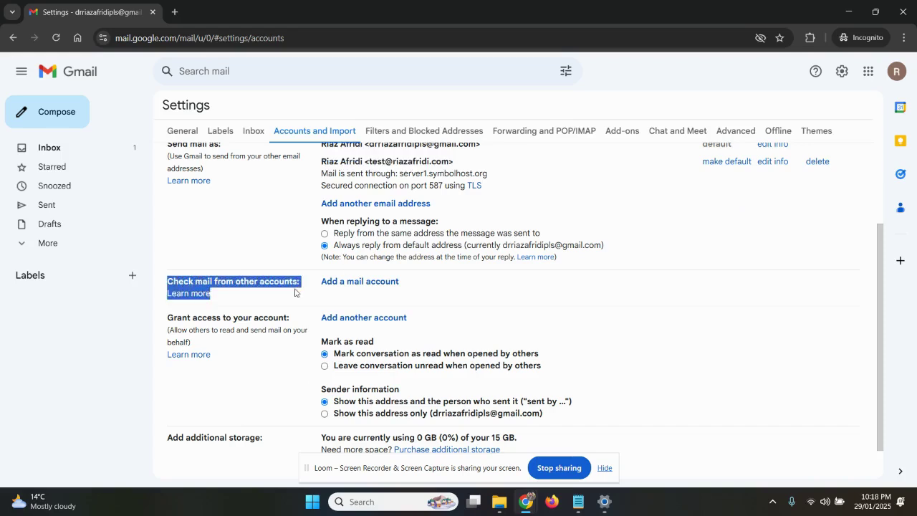
{"action": "left_click", "coordinate": [297, 292]}
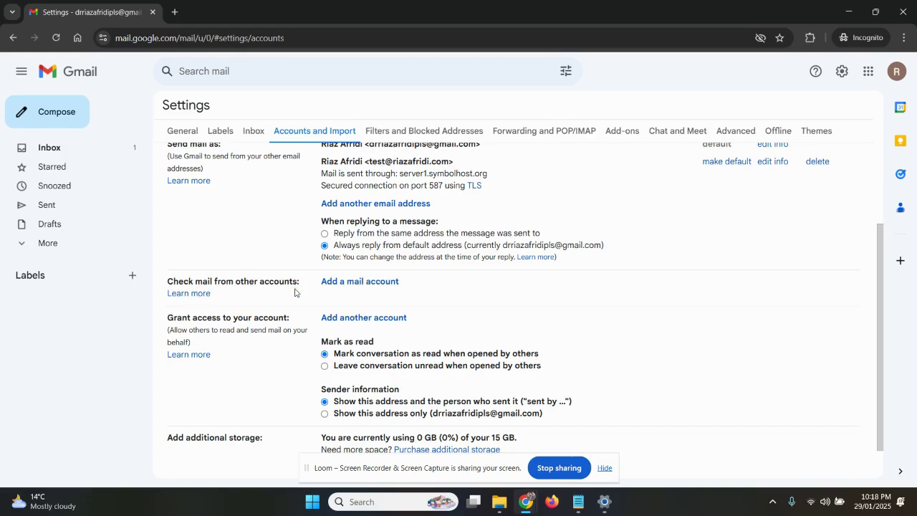
{"action": "left_click", "coordinate": [370, 285]}
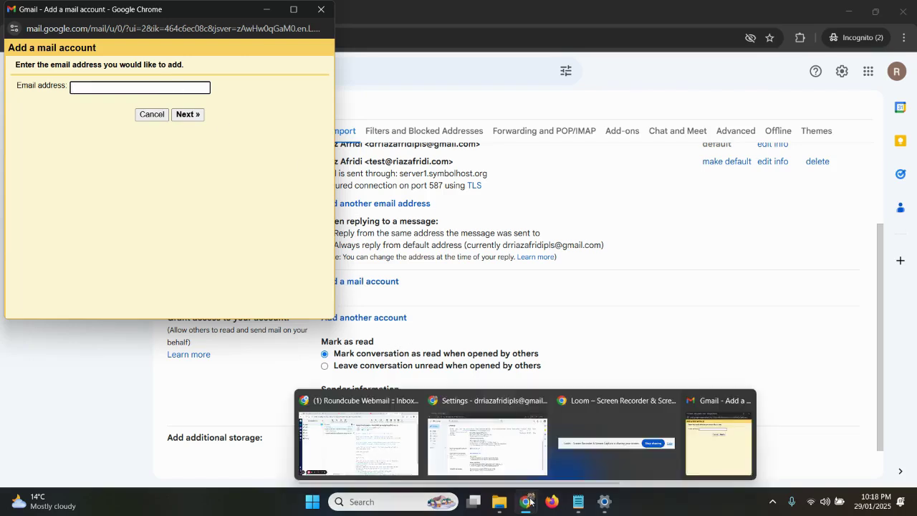
{"action": "left_click", "coordinate": [530, 430]}
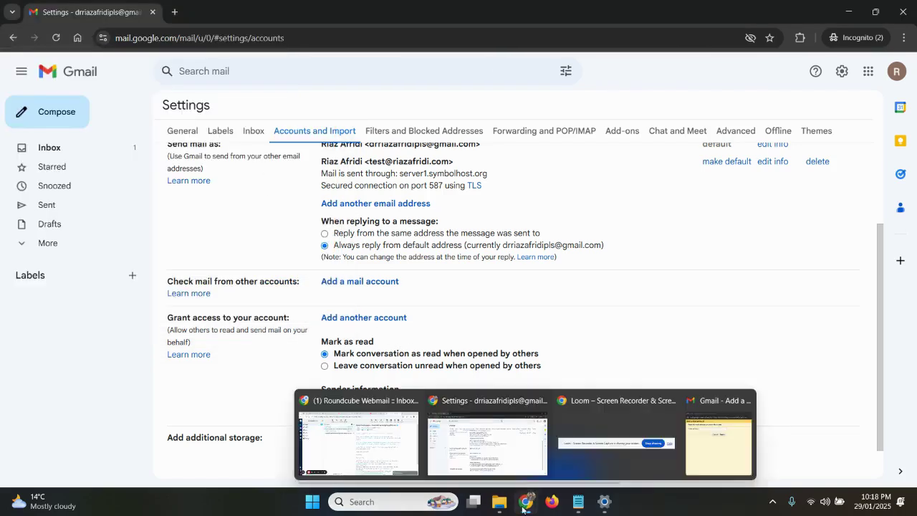
{"action": "left_click", "coordinate": [358, 437]}
{"action": "left_click_drag", "start_coordinate": [146, 72], "coordinate": [64, 74]}
{"action": "key", "text": "ctrl+c"}
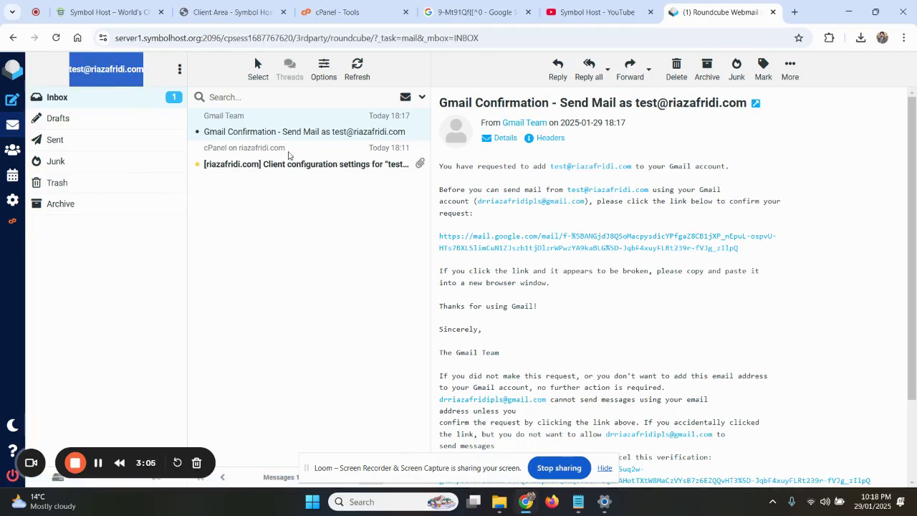
{"action": "left_click", "coordinate": [717, 444]}
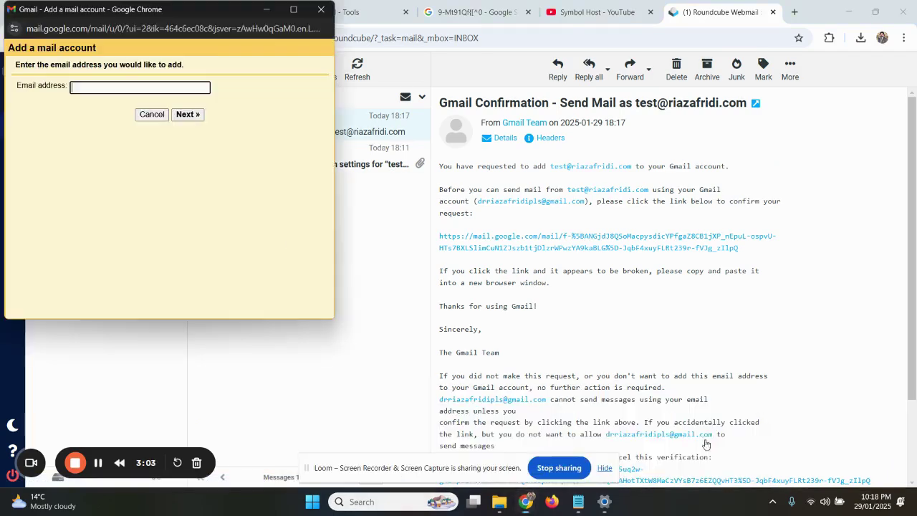
{"action": "key", "text": "ctrl+v"}
{"action": "left_click", "coordinate": [198, 116]}
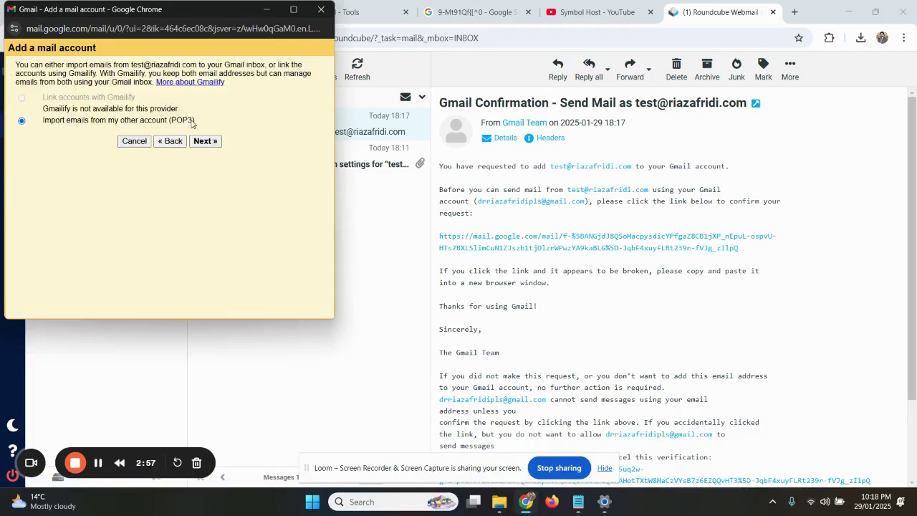
{"action": "left_click", "coordinate": [206, 141]}
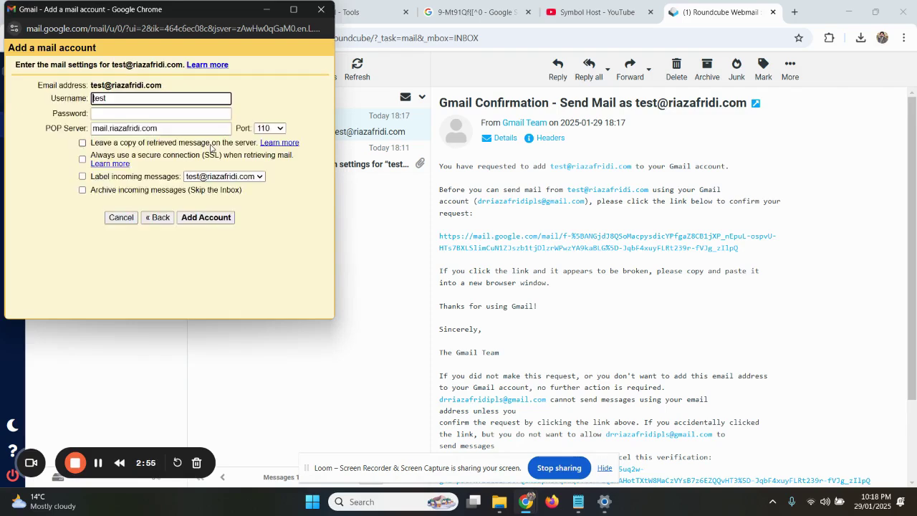
{"action": "double_click", "coordinate": [140, 102]}
{"action": "key", "text": "ctrl+v"}
{"action": "left_click_drag", "start_coordinate": [167, 101], "coordinate": [76, 98]}
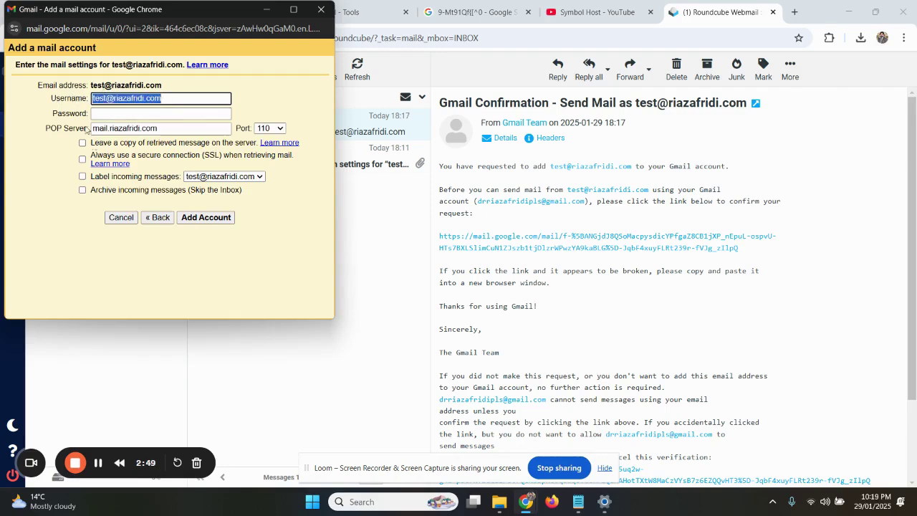
{"action": "left_click_drag", "start_coordinate": [167, 129], "coordinate": [90, 130]}
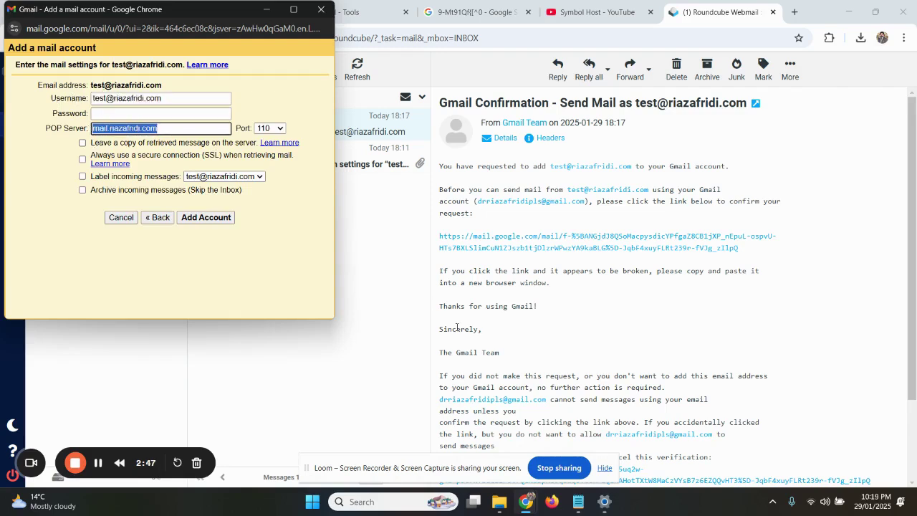
{"action": "left_click", "coordinate": [484, 11]}
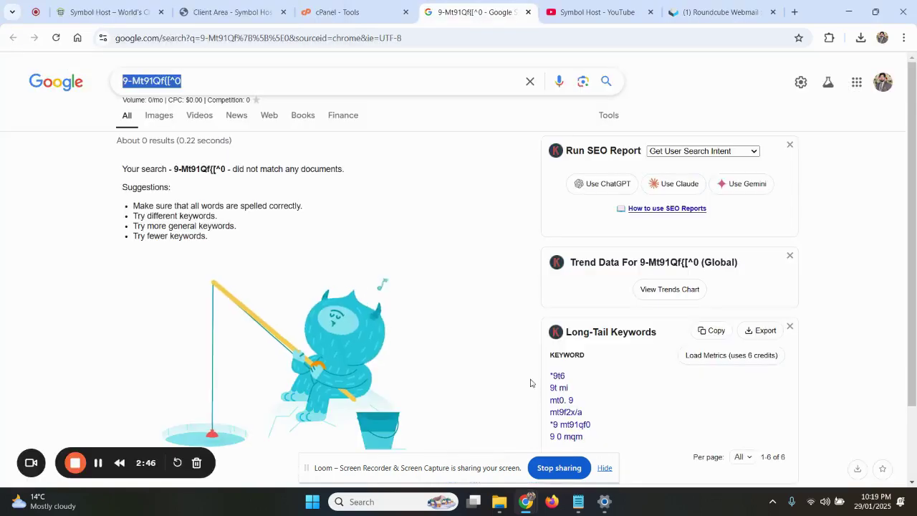
{"action": "mouse_move", "coordinate": [526, 501]}
{"action": "left_click", "coordinate": [719, 441]}
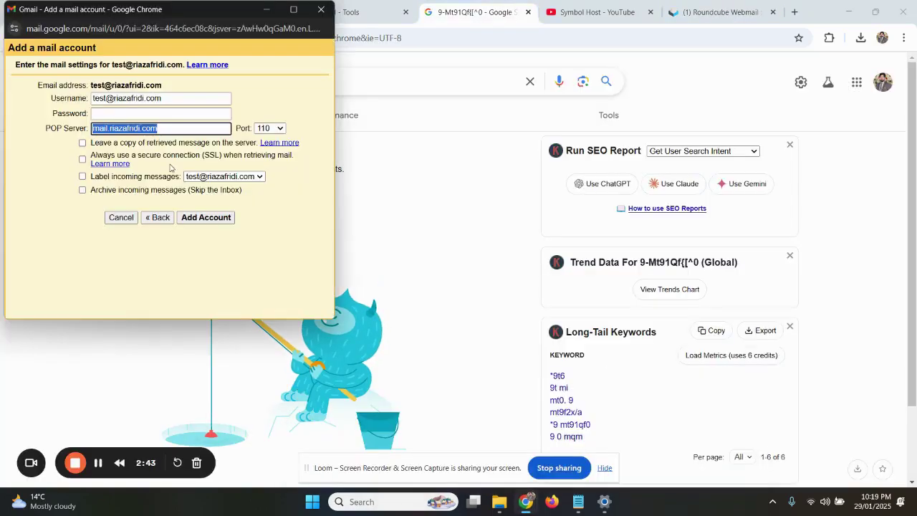
{"action": "left_click", "coordinate": [135, 113]}
{"action": "key", "text": "ctrl+v"}
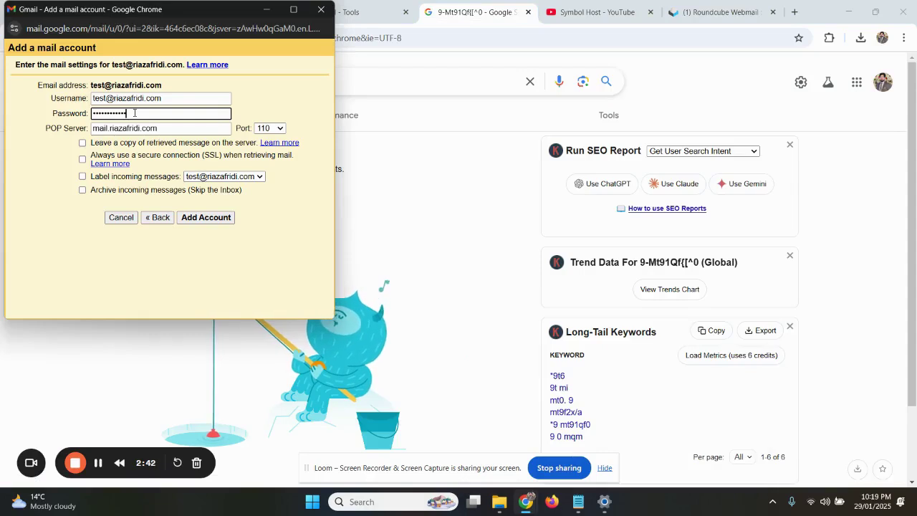
- Replace the POP server with server1.symbolhost.org copied from cPanel's MX hostname
{"action": "left_click", "coordinate": [394, 92]}
{"action": "left_click", "coordinate": [351, 12]}
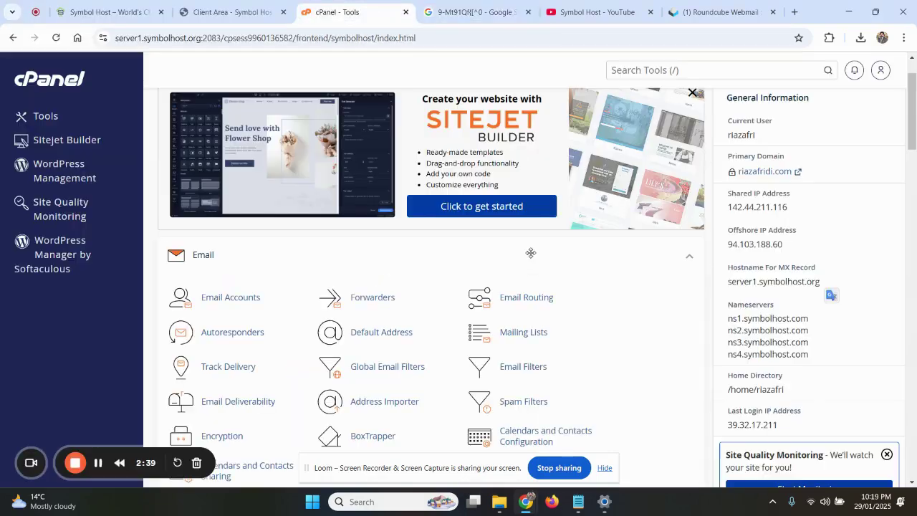
{"action": "left_click_drag", "start_coordinate": [728, 285], "coordinate": [821, 282]}
{"action": "key", "text": "ctrl+c"}
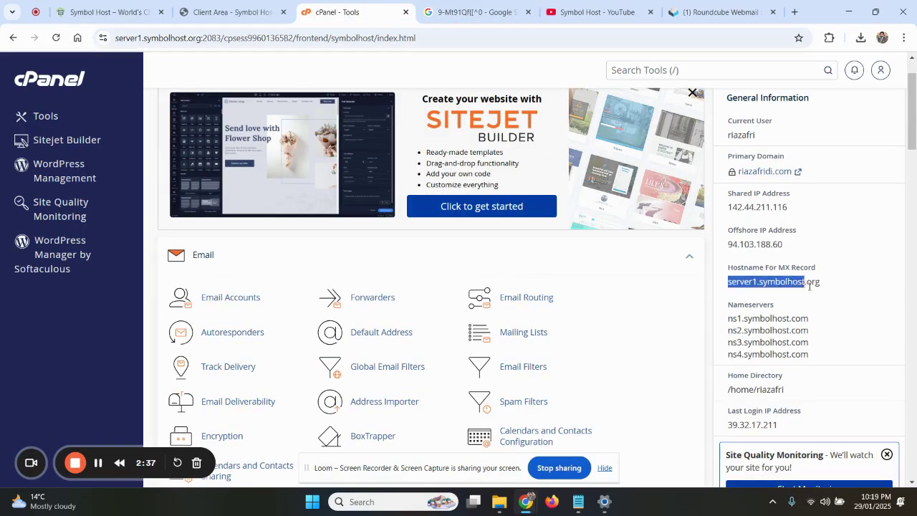
{"action": "mouse_move", "coordinate": [526, 502]}
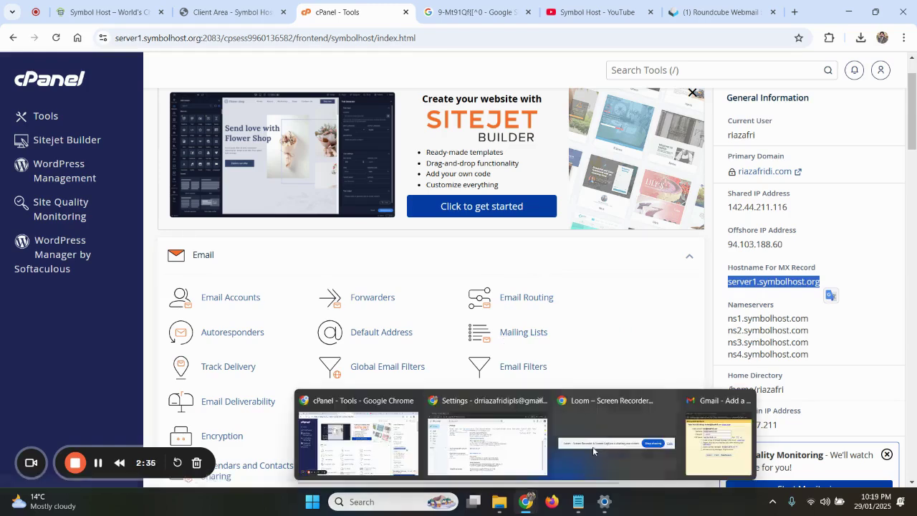
{"action": "left_click", "coordinate": [716, 387]}
{"action": "triple_click", "coordinate": [158, 132]}
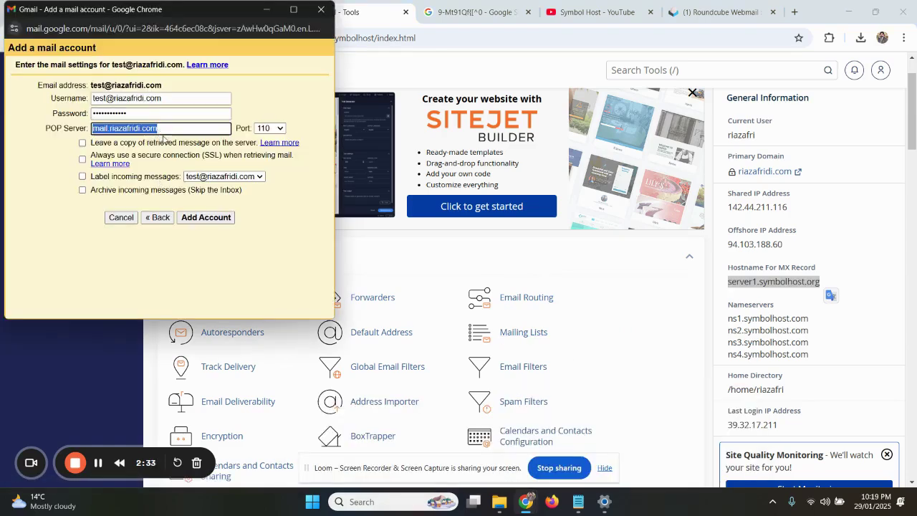
{"action": "key", "text": "ctrl+v"}
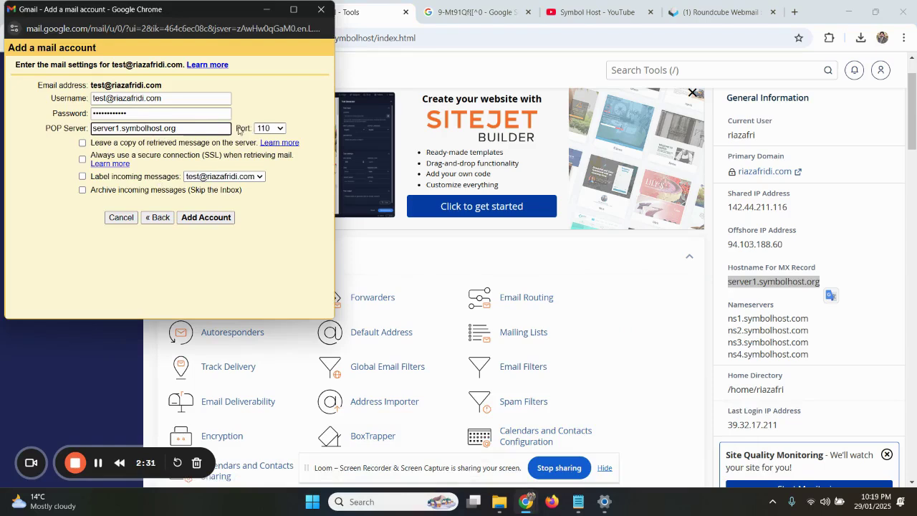
- Keep copies on the server, leave SSL off, and add the POP3 account on port 110
{"action": "left_click", "coordinate": [83, 144]}
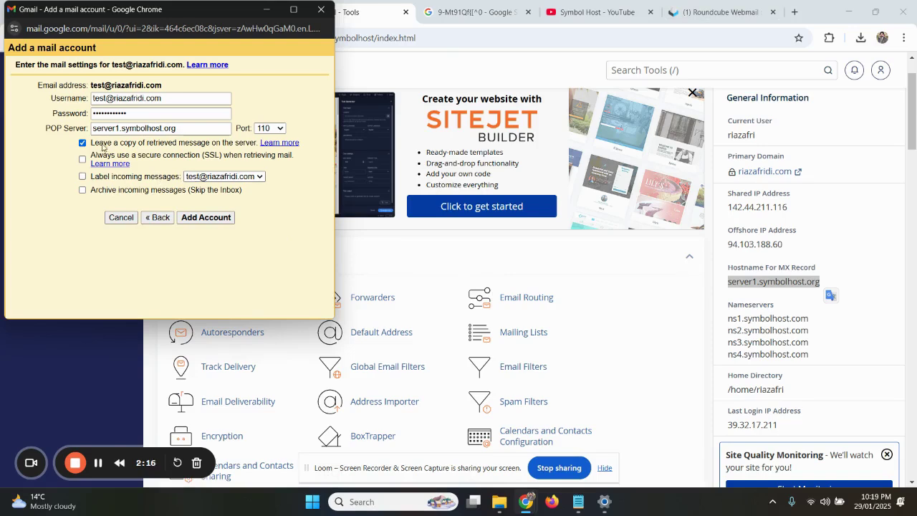
{"action": "left_click", "coordinate": [205, 179]}
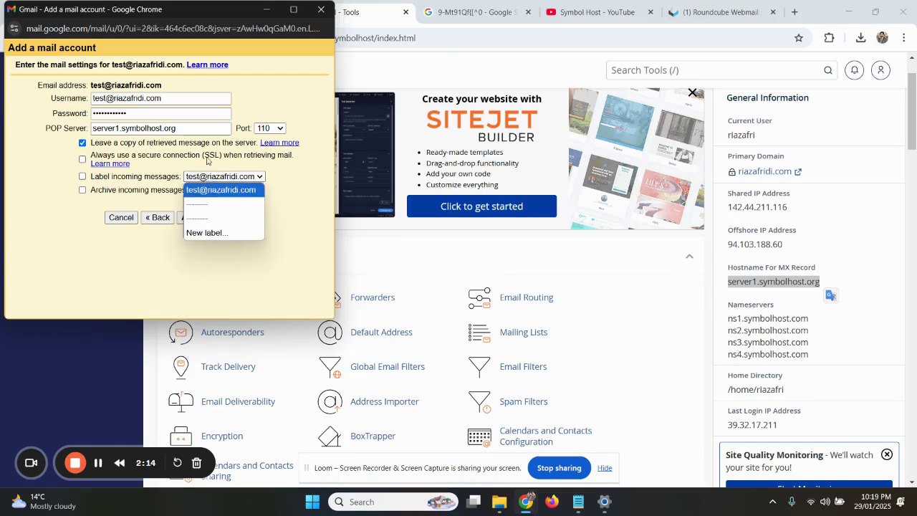
{"action": "left_click", "coordinate": [210, 161]}
{"action": "left_click", "coordinate": [153, 156]}
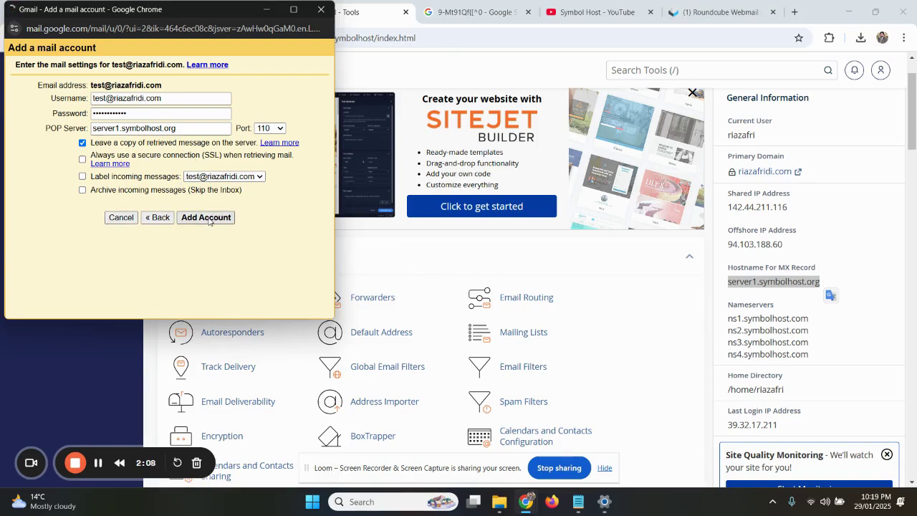
{"action": "left_click", "coordinate": [209, 221]}
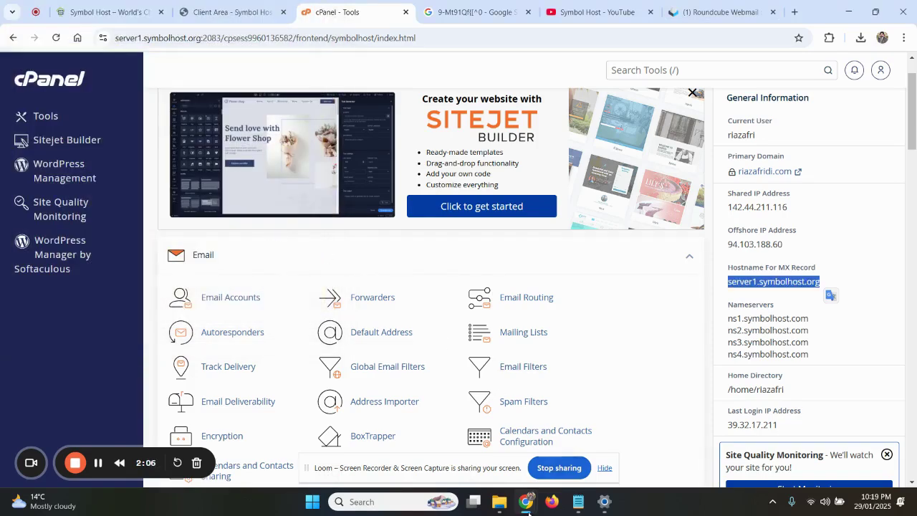
{"action": "mouse_move", "coordinate": [525, 502]}
{"action": "left_click", "coordinate": [543, 454]}
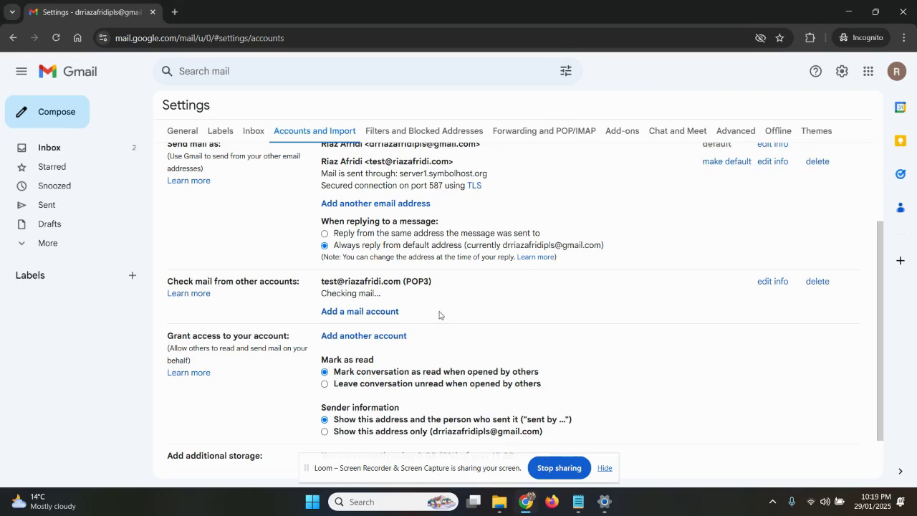
{"action": "left_click_drag", "start_coordinate": [318, 283], "coordinate": [384, 299]}
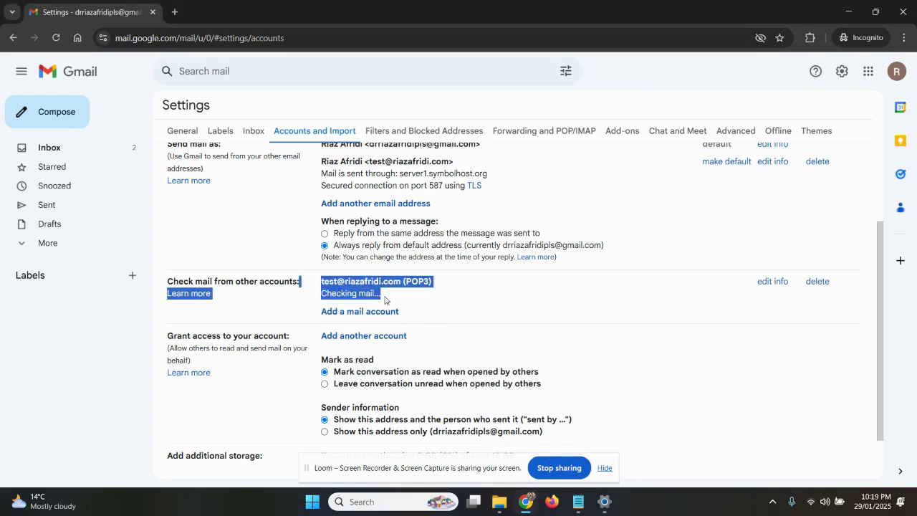
{"action": "left_click", "coordinate": [385, 300]}
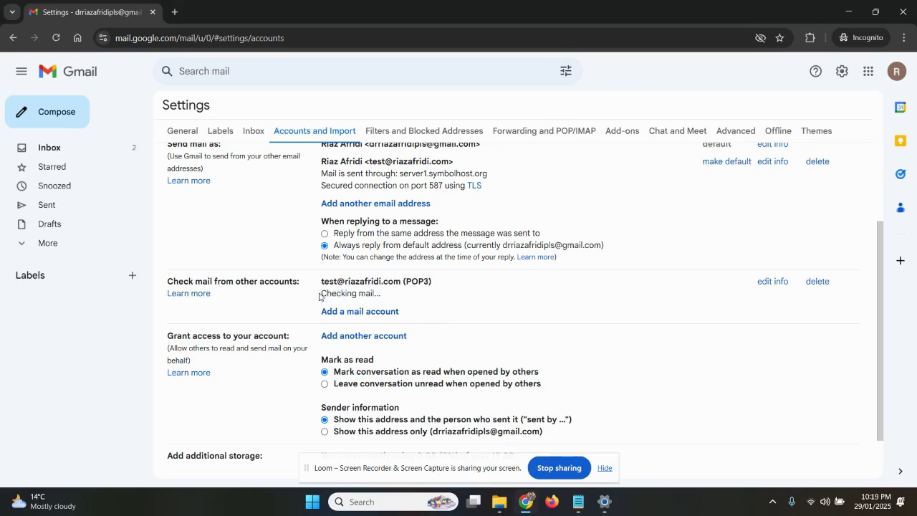
{"action": "left_click_drag", "start_coordinate": [320, 296], "coordinate": [382, 297]}
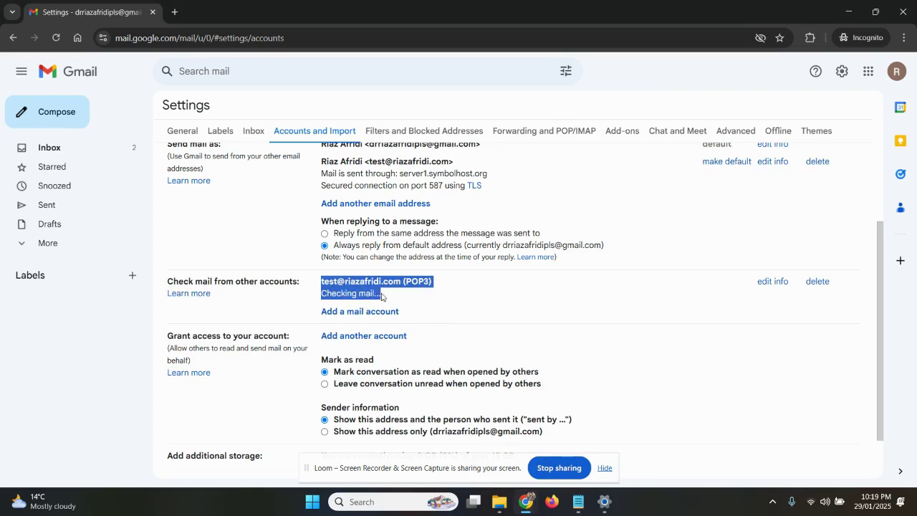
{"action": "left_click", "coordinate": [398, 295]}
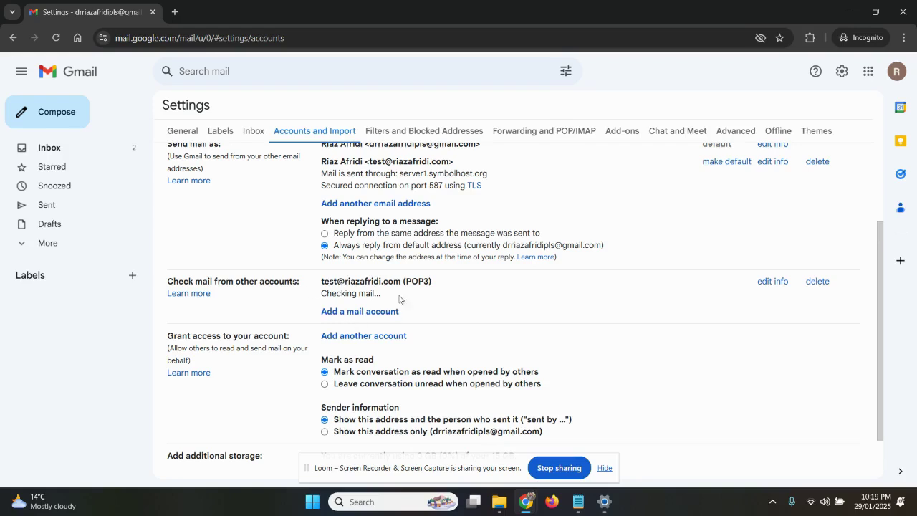
{"action": "mouse_move", "coordinate": [526, 501]}
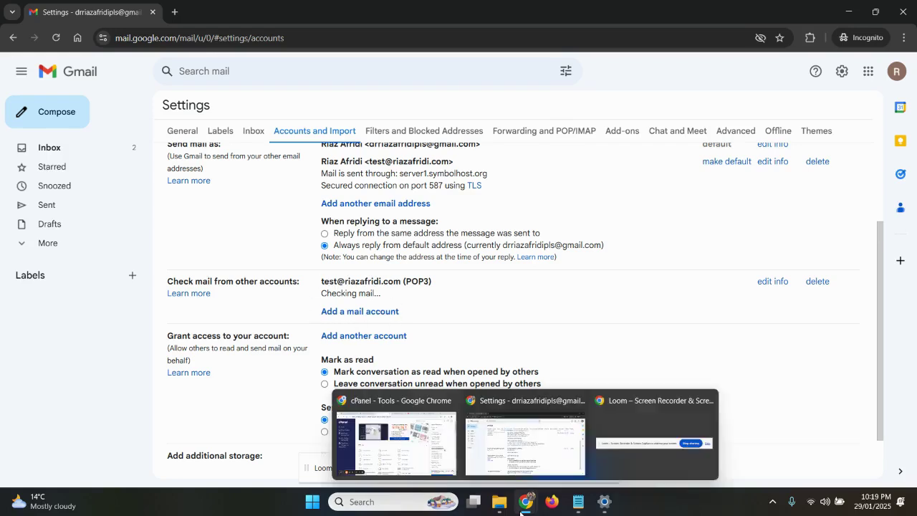
{"action": "left_click", "coordinate": [425, 453]}
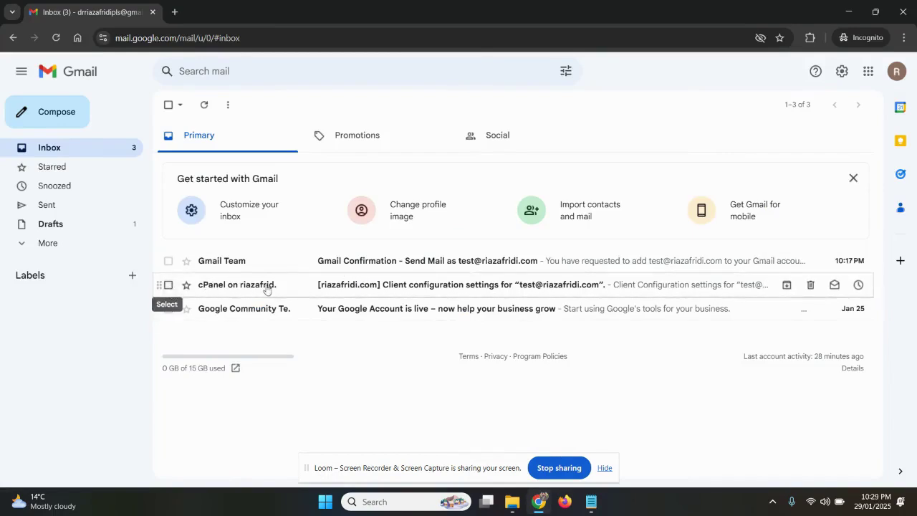
{"action": "left_click", "coordinate": [840, 73]}
{"action": "left_click", "coordinate": [786, 134]}
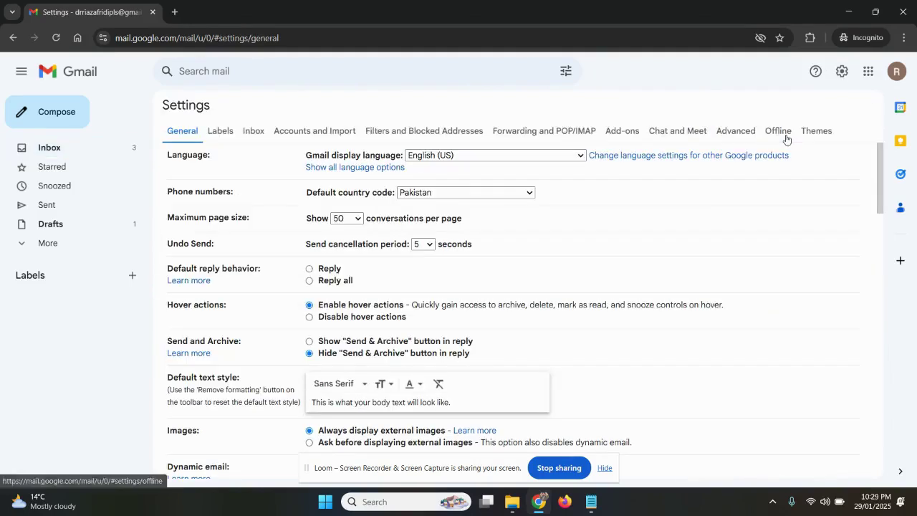
{"action": "left_click", "coordinate": [311, 131]}
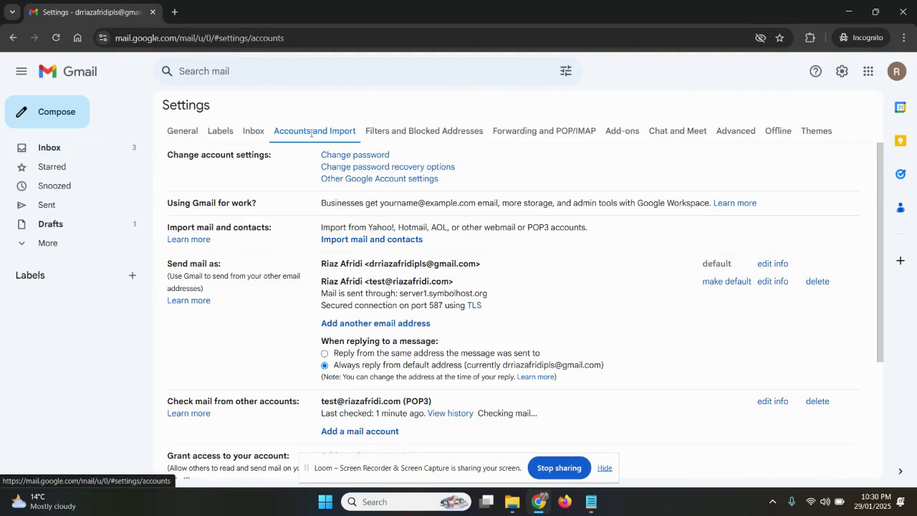
{"action": "scroll", "coordinate": [345, 324], "scroll_direction": "down", "scroll_amount": 1}
{"action": "scroll", "coordinate": [345, 324], "scroll_direction": "down", "scroll_amount": 3}
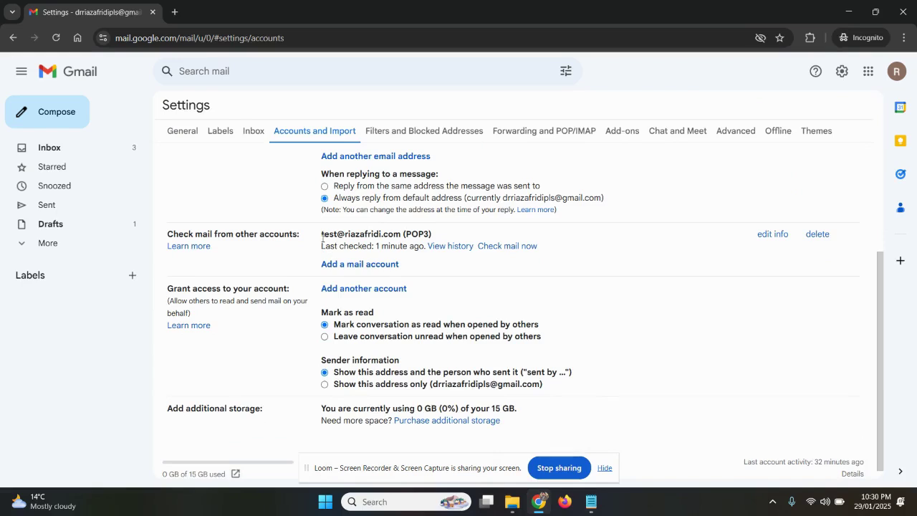
{"action": "left_click_drag", "start_coordinate": [322, 239], "coordinate": [372, 237]}
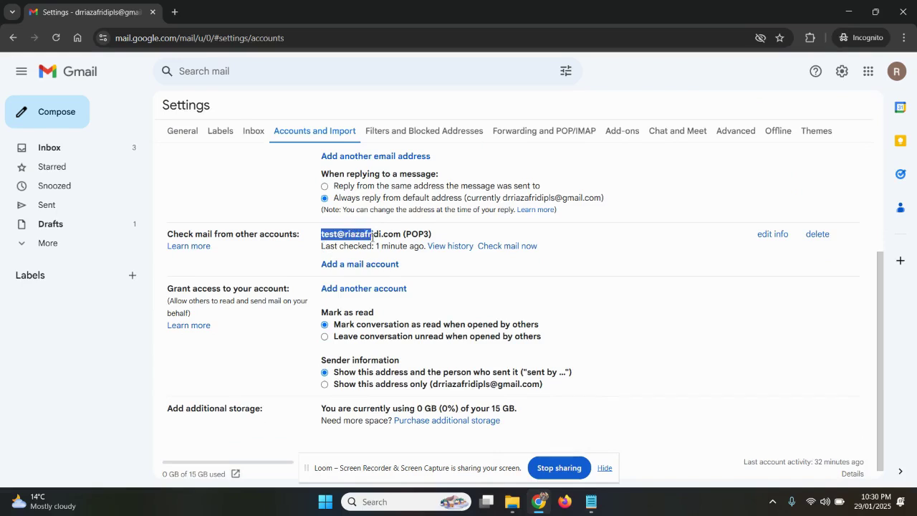
{"action": "left_click", "coordinate": [410, 245]}
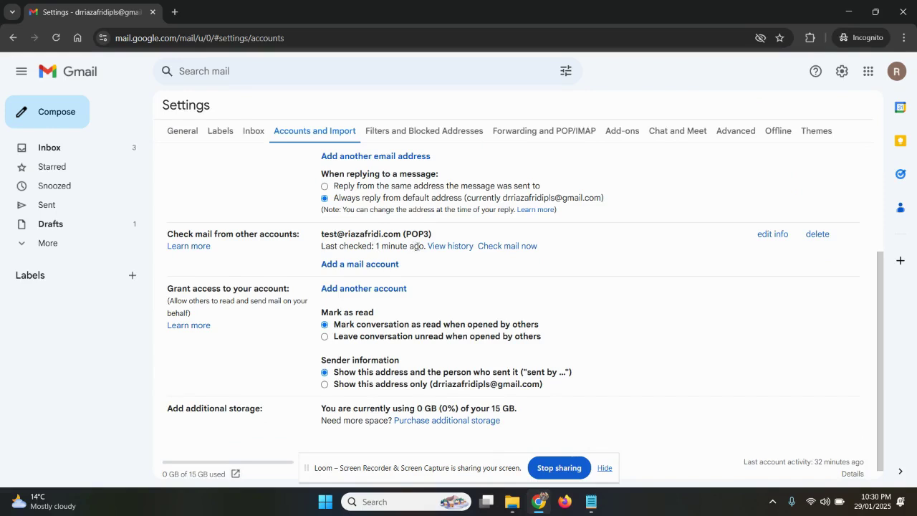
{"action": "left_click_drag", "start_coordinate": [424, 245], "coordinate": [323, 233]}
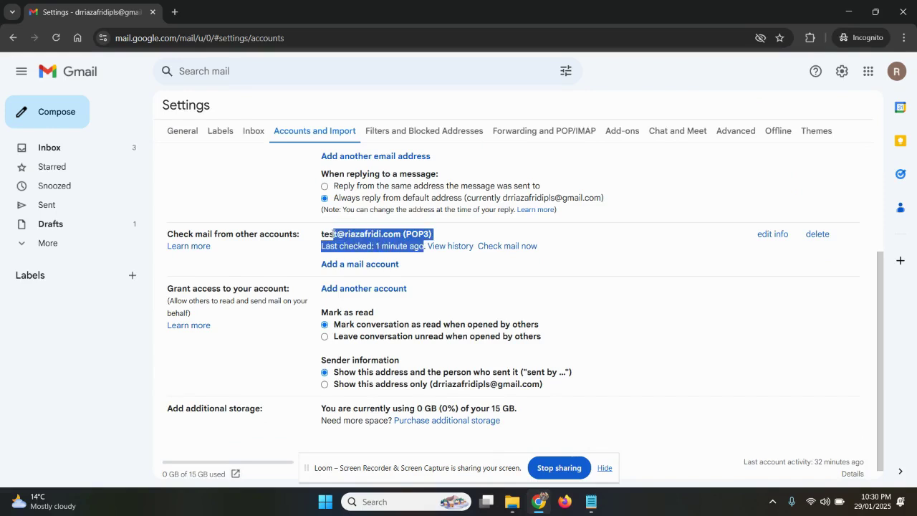
{"action": "left_click", "coordinate": [322, 234]}
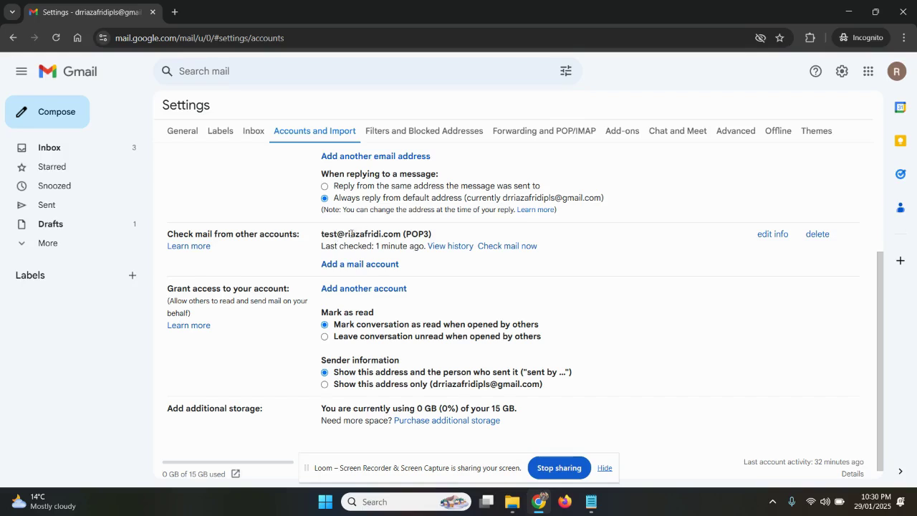
{"action": "left_click_drag", "start_coordinate": [346, 233], "coordinate": [387, 235]}
{"action": "left_click", "coordinate": [395, 235]}
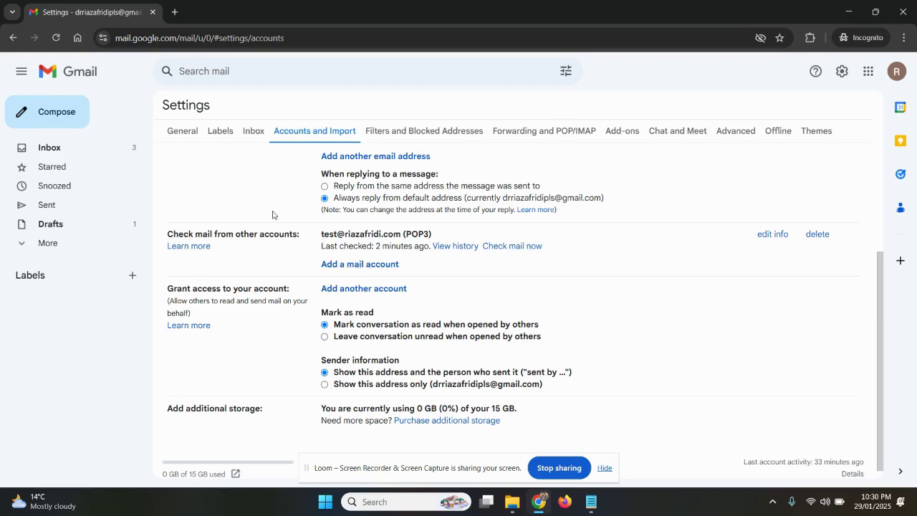
- Return to the Gmail inbox, then bring the Symbol Host website window forward
{"action": "left_click", "coordinate": [71, 149]}
{"action": "mouse_move", "coordinate": [538, 502]}
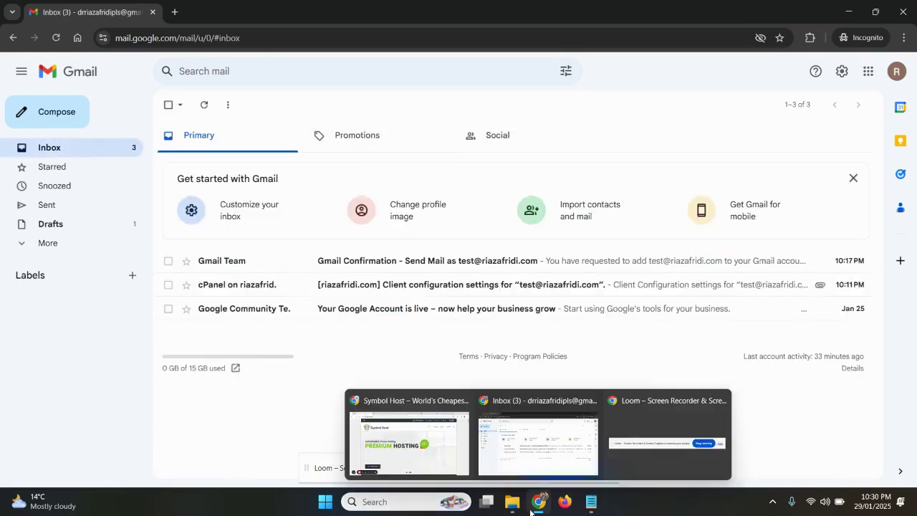
{"action": "left_click", "coordinate": [437, 447]}
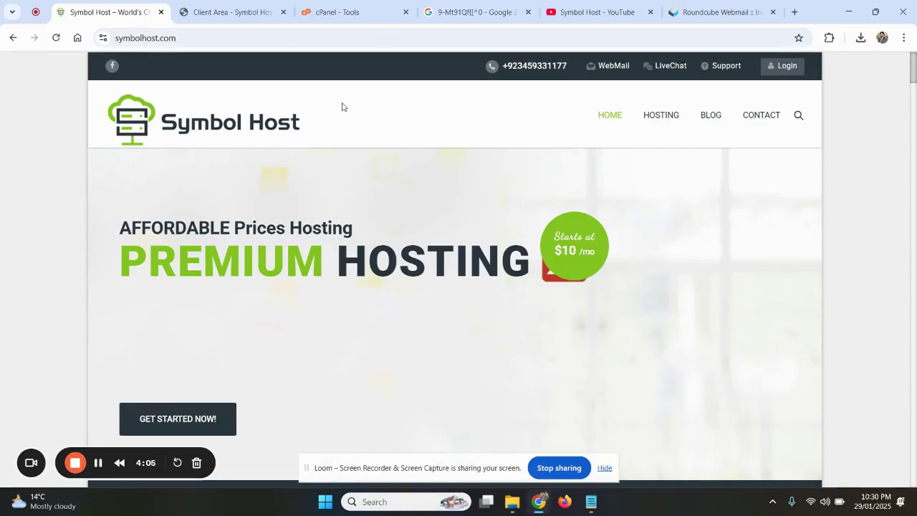